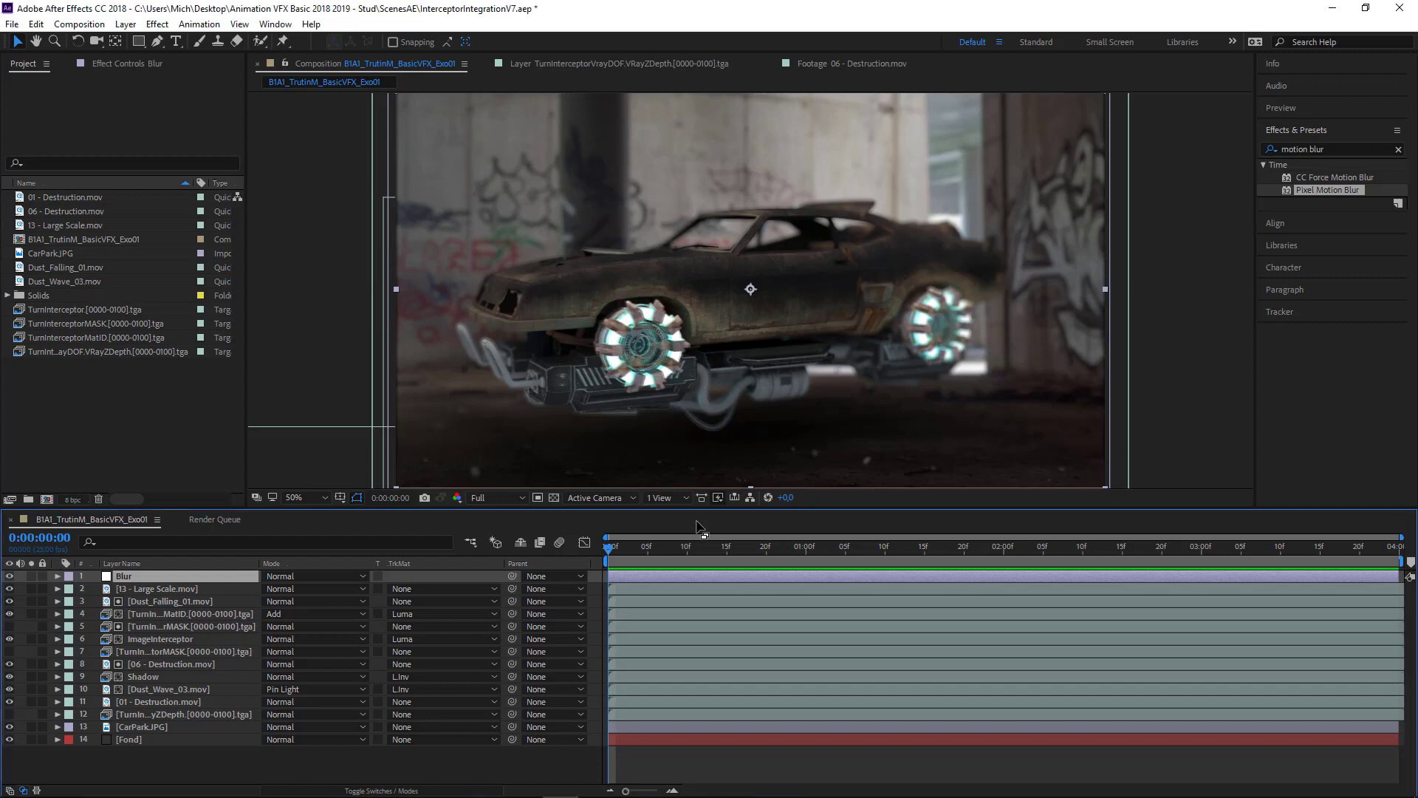
Preview the hovering car composition and return the playhead to the first frame
{"action": "key", "text": "space"}
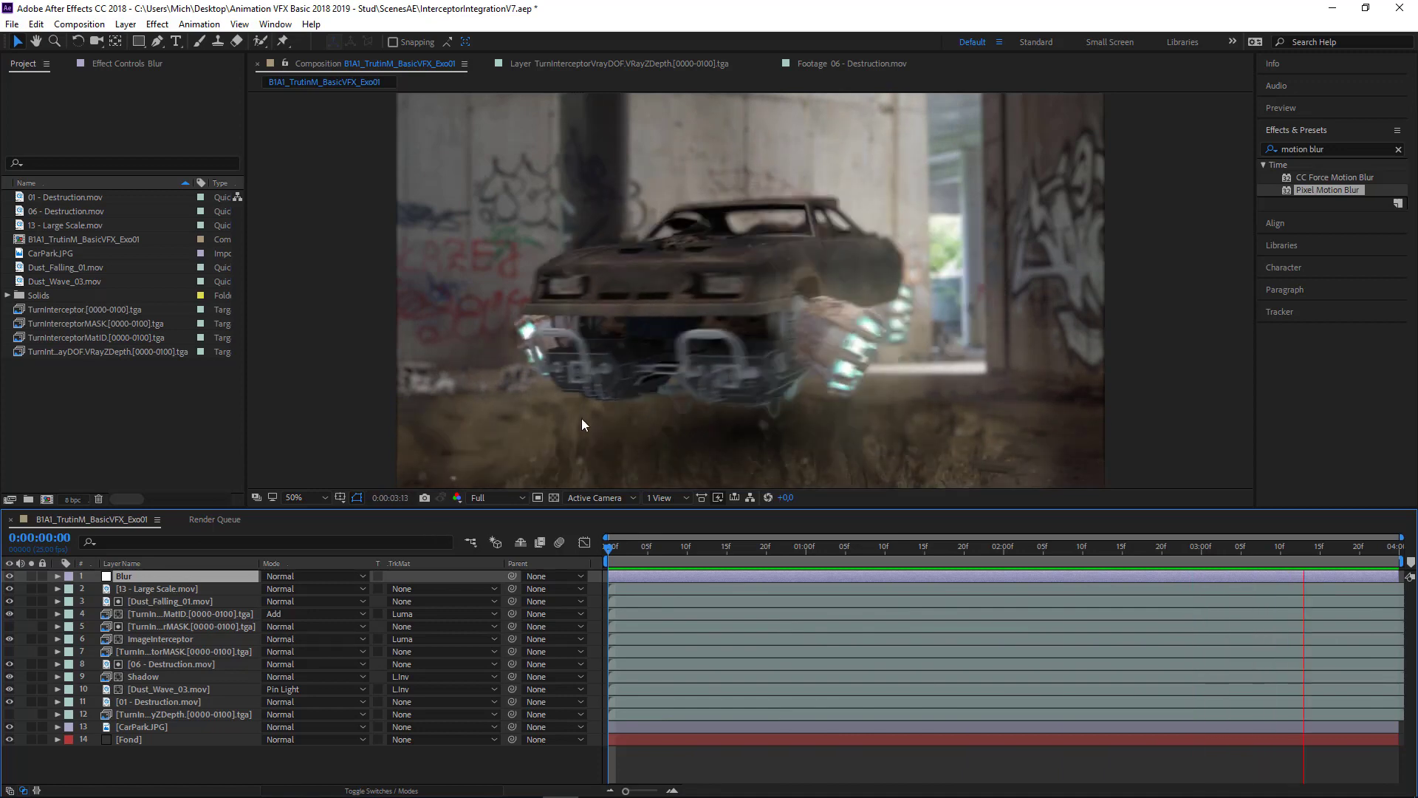
{"action": "key", "text": "space"}
{"action": "left_click_drag", "start_coordinate": [1353, 549], "coordinate": [526, 565]}
{"action": "left_click_drag", "start_coordinate": [666, 561], "coordinate": [532, 555]}
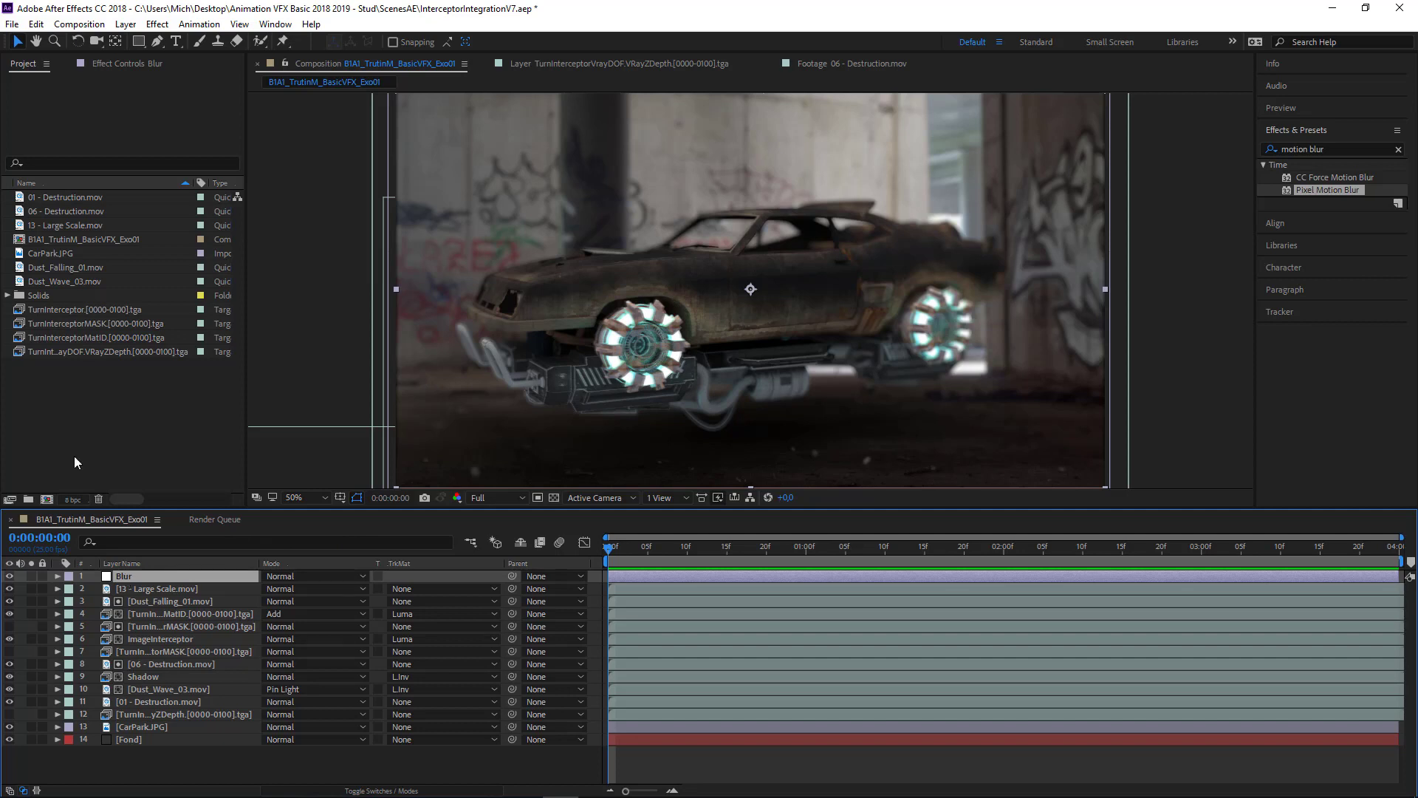
Turn off Pixel Motion Blur and Camera Lens Blur on the Blur layer and review the animation without them
{"action": "left_click", "coordinate": [124, 65]}
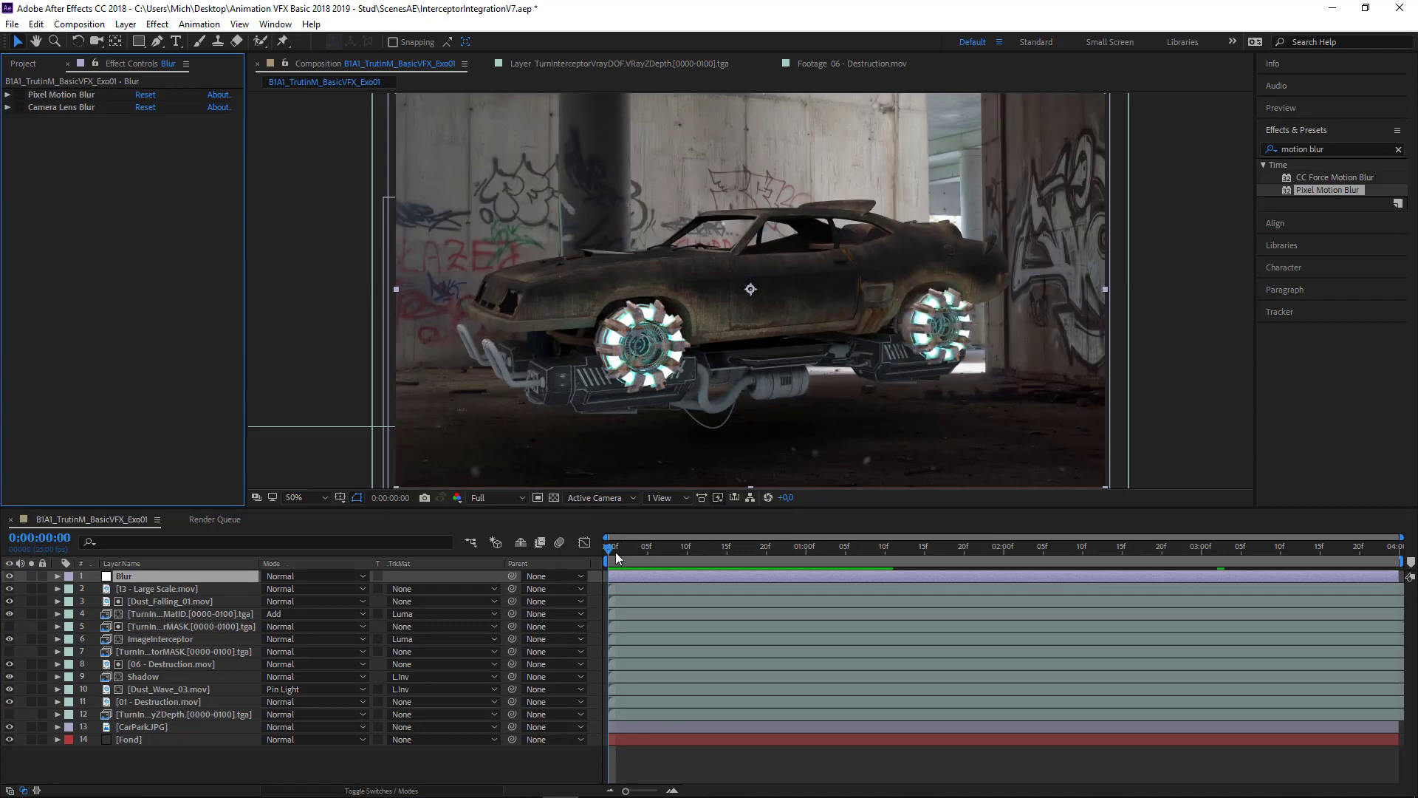
{"action": "left_click_drag", "start_coordinate": [607, 548], "coordinate": [1110, 582]}
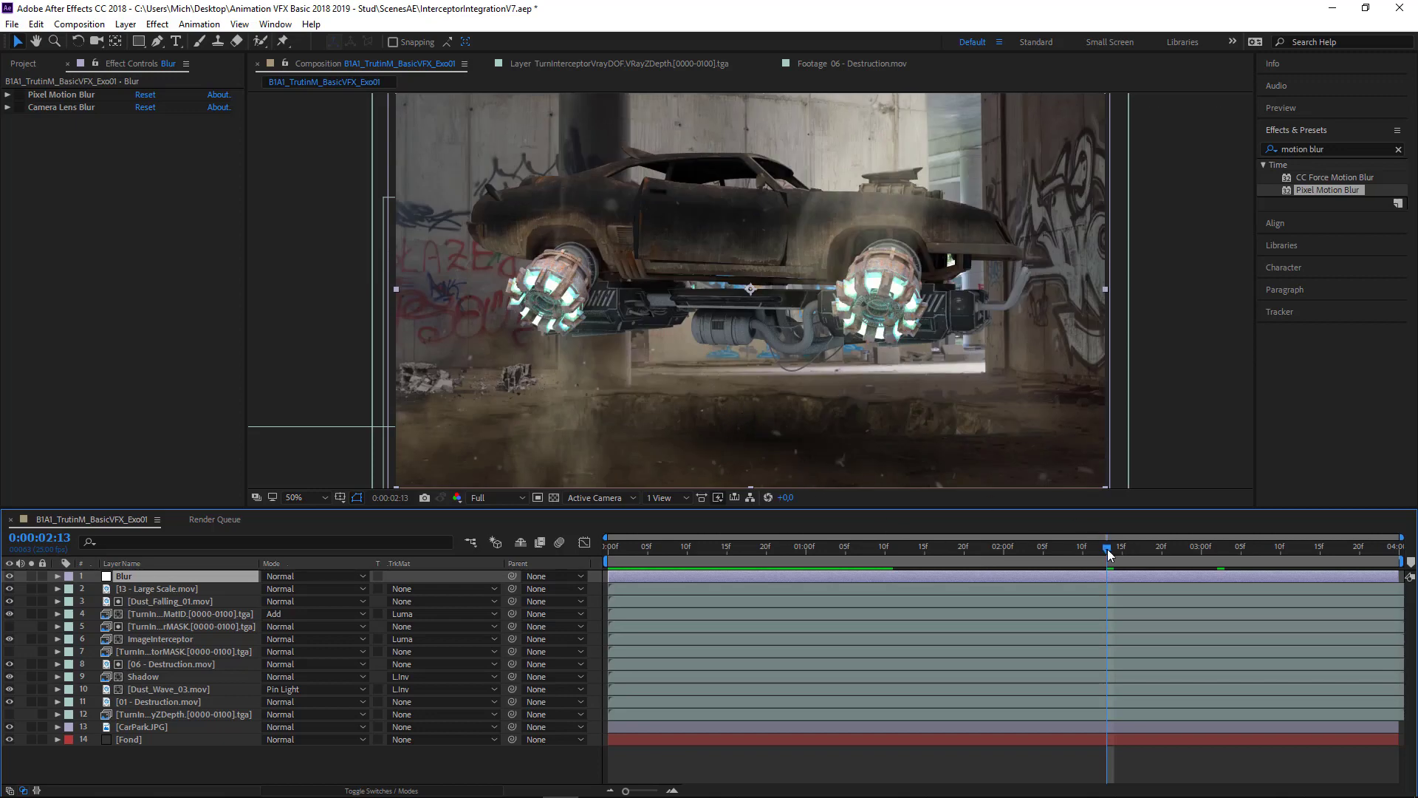
{"action": "left_click_drag", "start_coordinate": [1108, 555], "coordinate": [665, 549]}
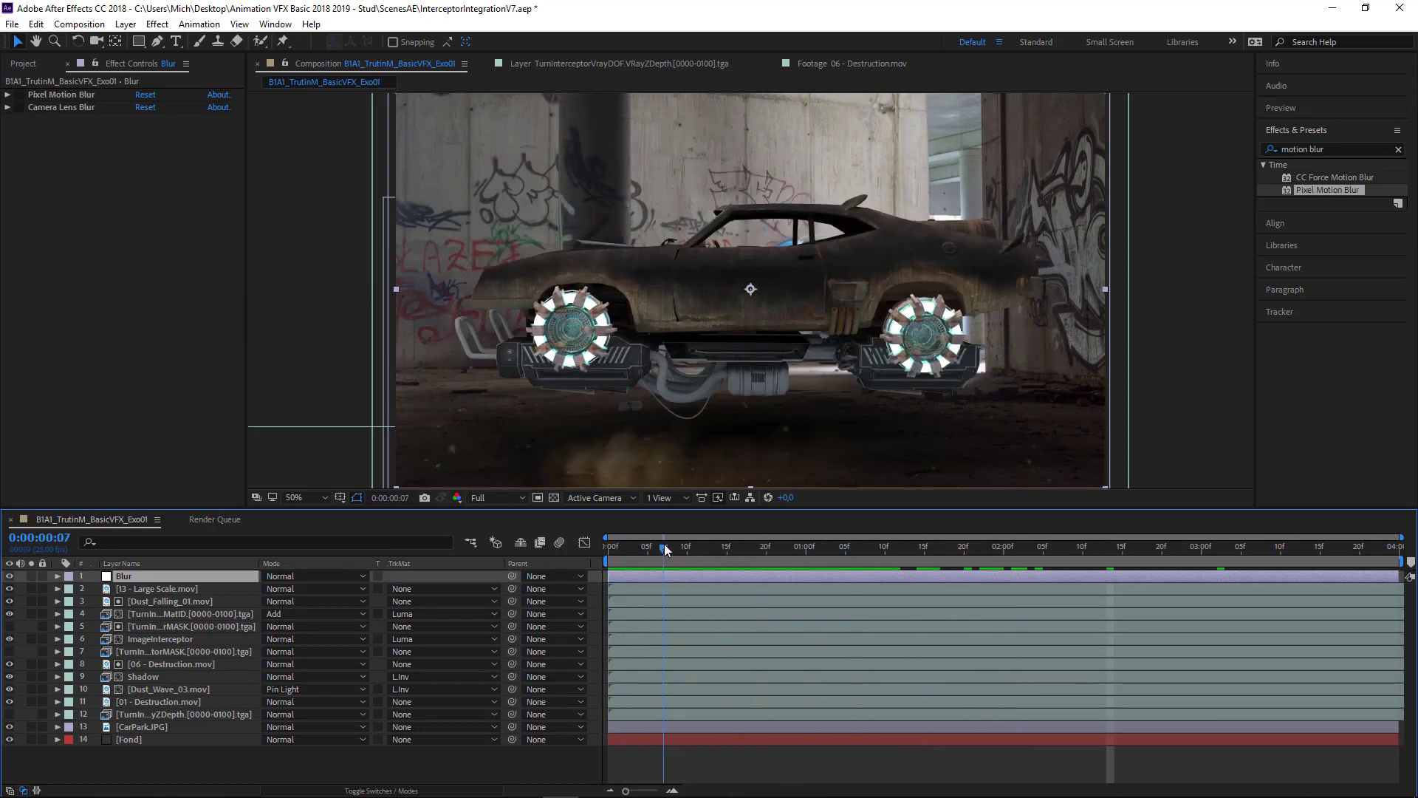
{"action": "key", "text": "space"}
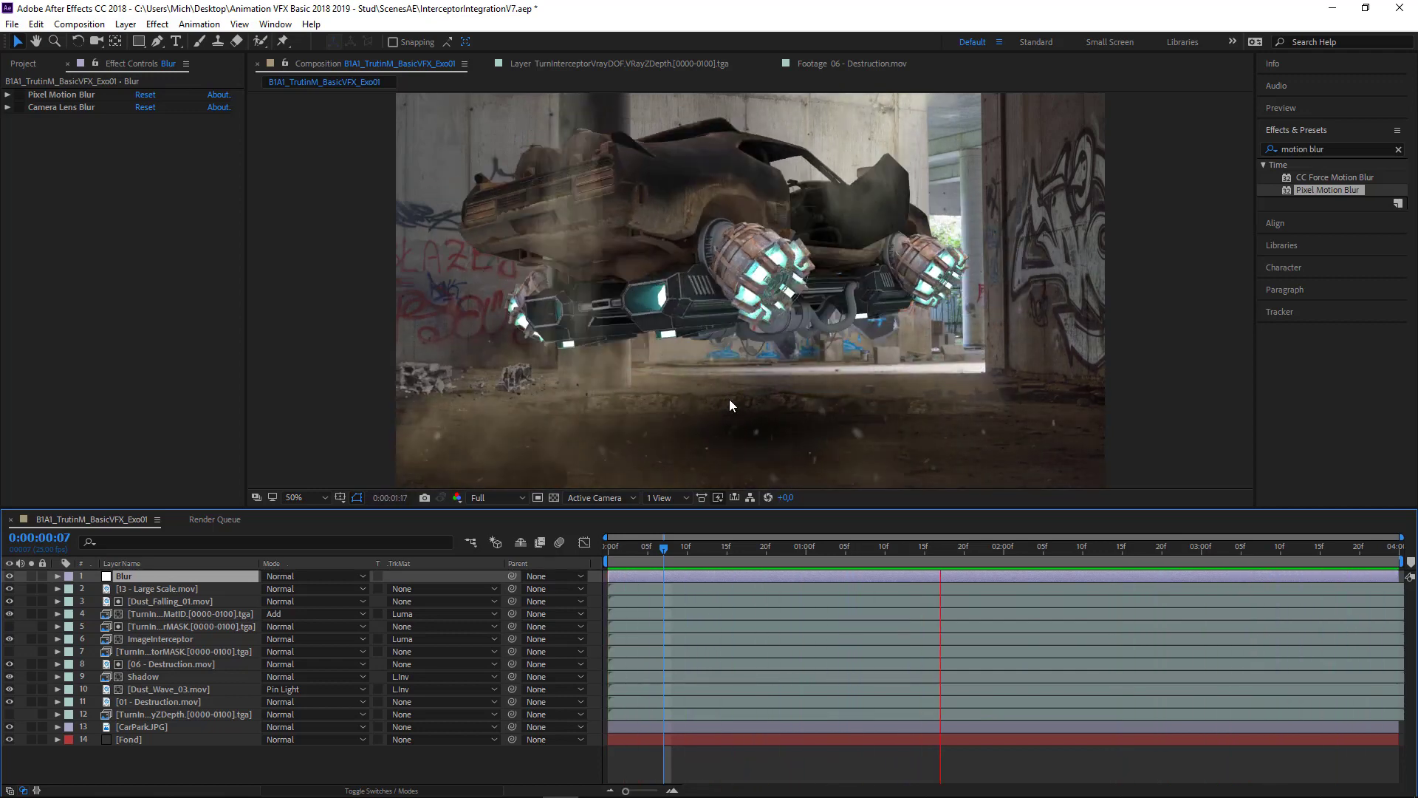
{"action": "key", "text": "space"}
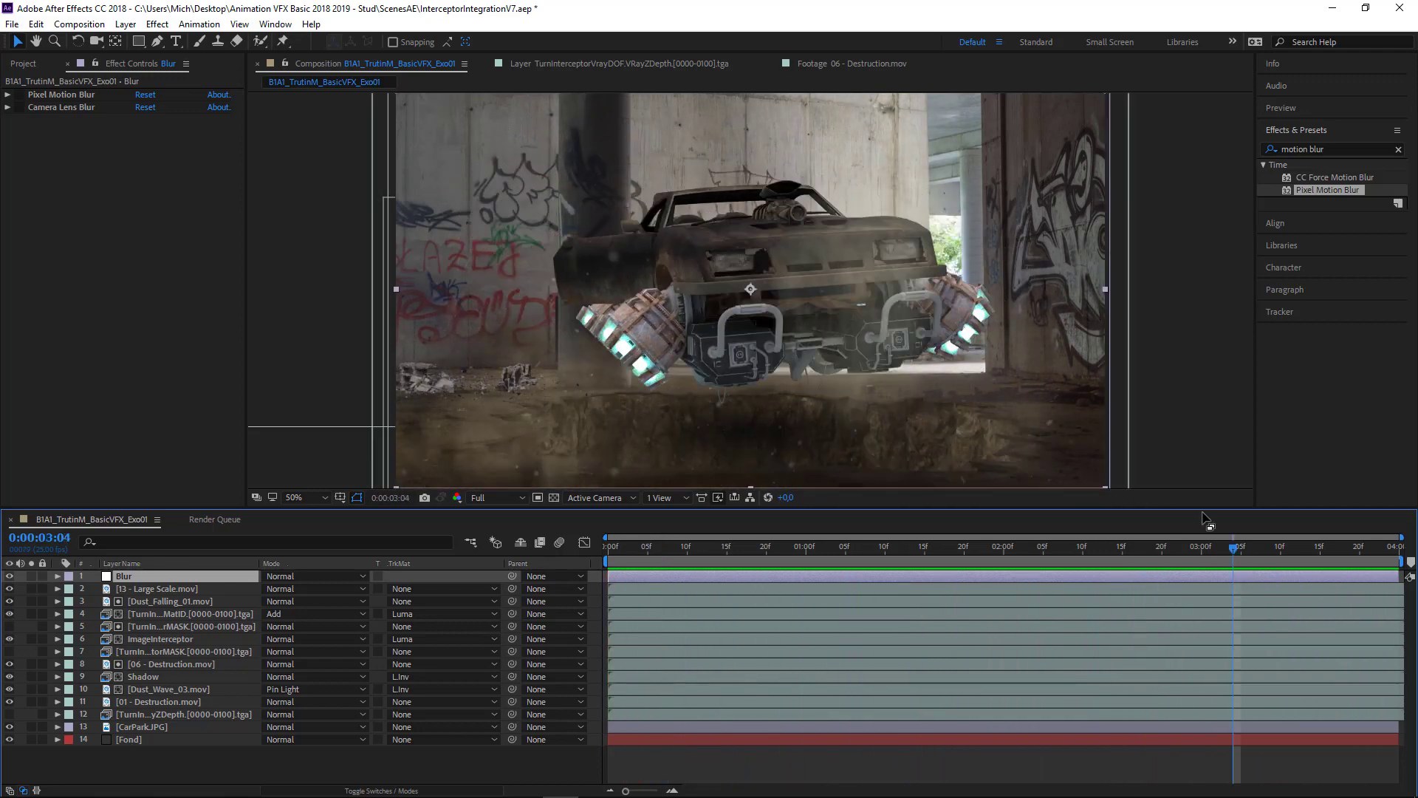
{"action": "left_click_drag", "start_coordinate": [1232, 547], "coordinate": [826, 602]}
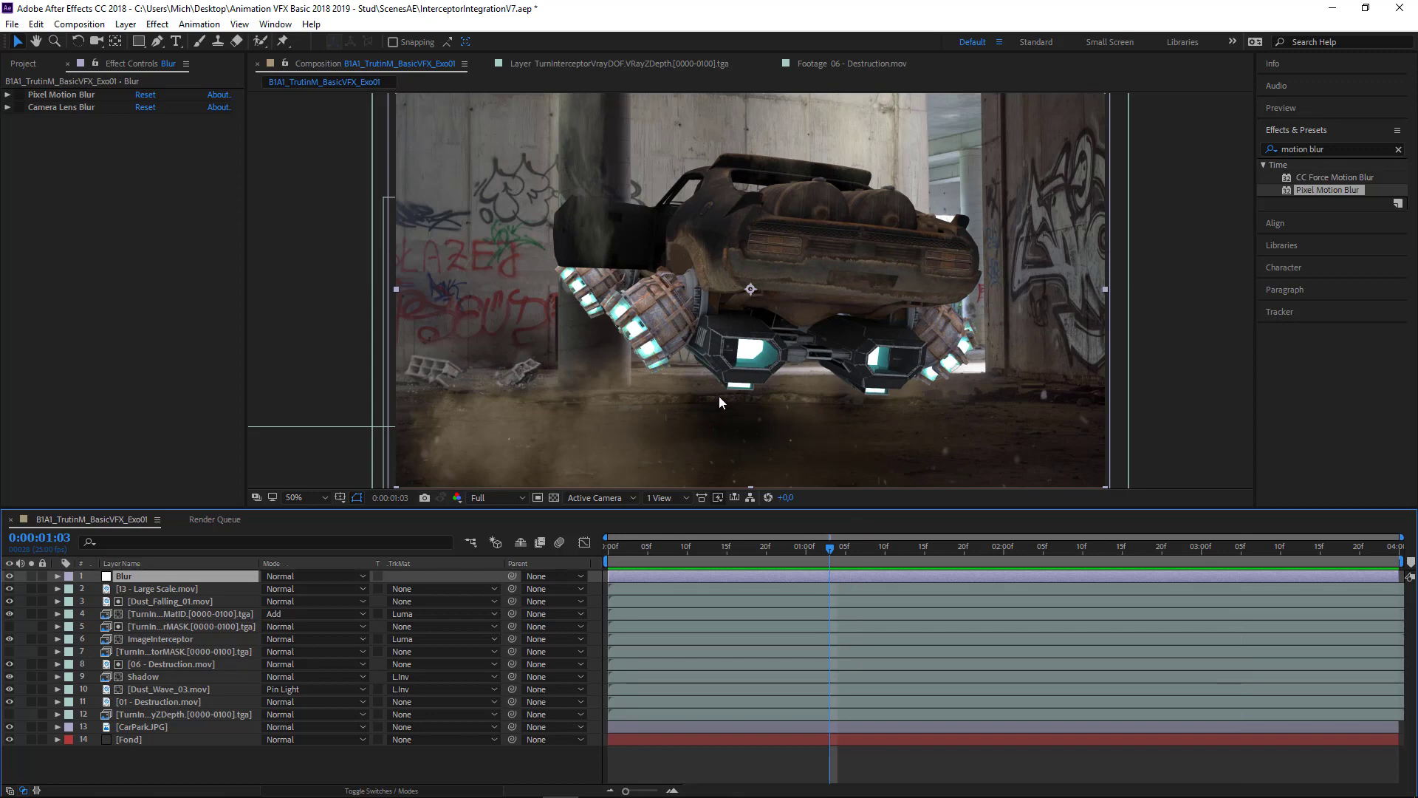
{"action": "left_click_drag", "start_coordinate": [831, 548], "coordinate": [1222, 557]}
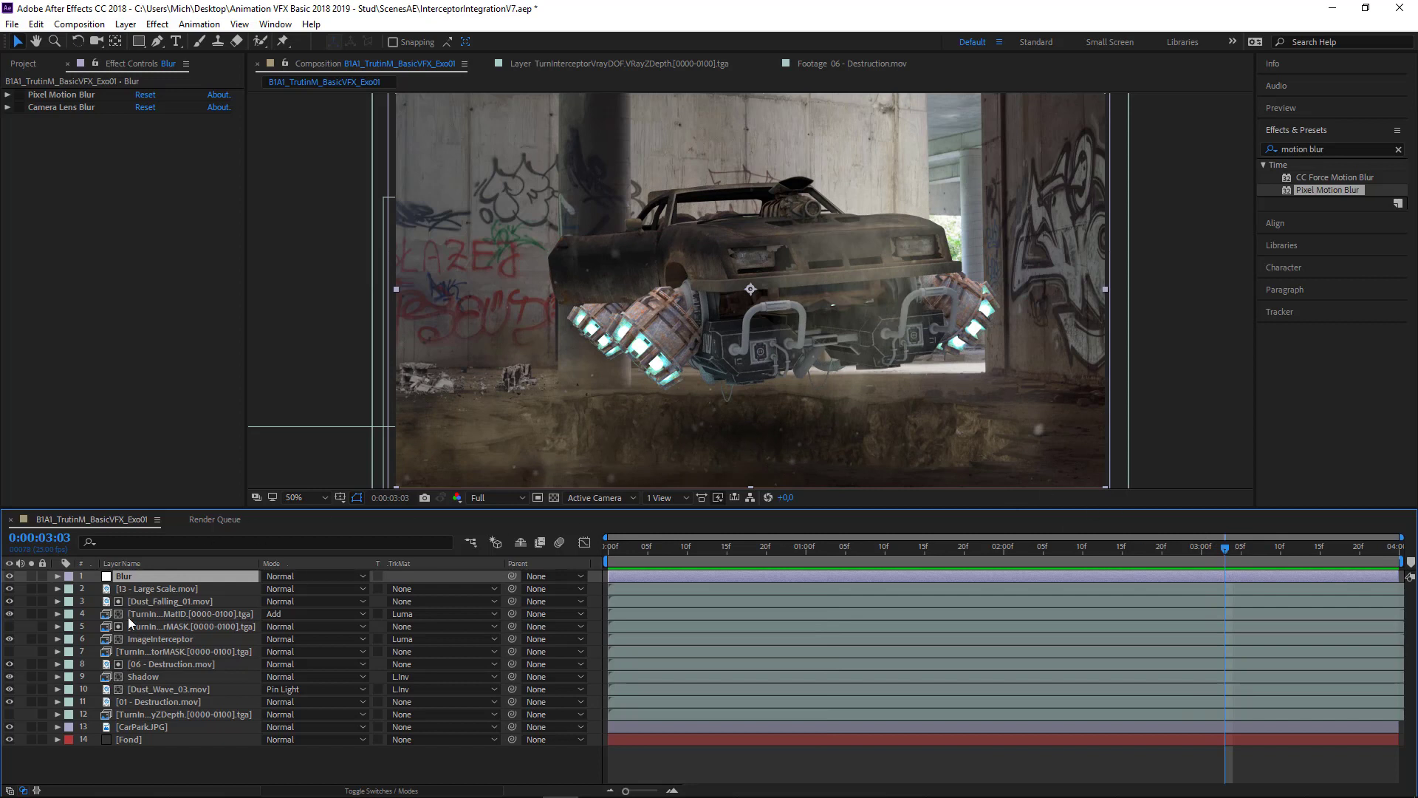
Keyframe the Shadow layer's opacity from 100% at 0:00:00:21 to 0% at 0:00:02:20
{"action": "left_click", "coordinate": [148, 675]}
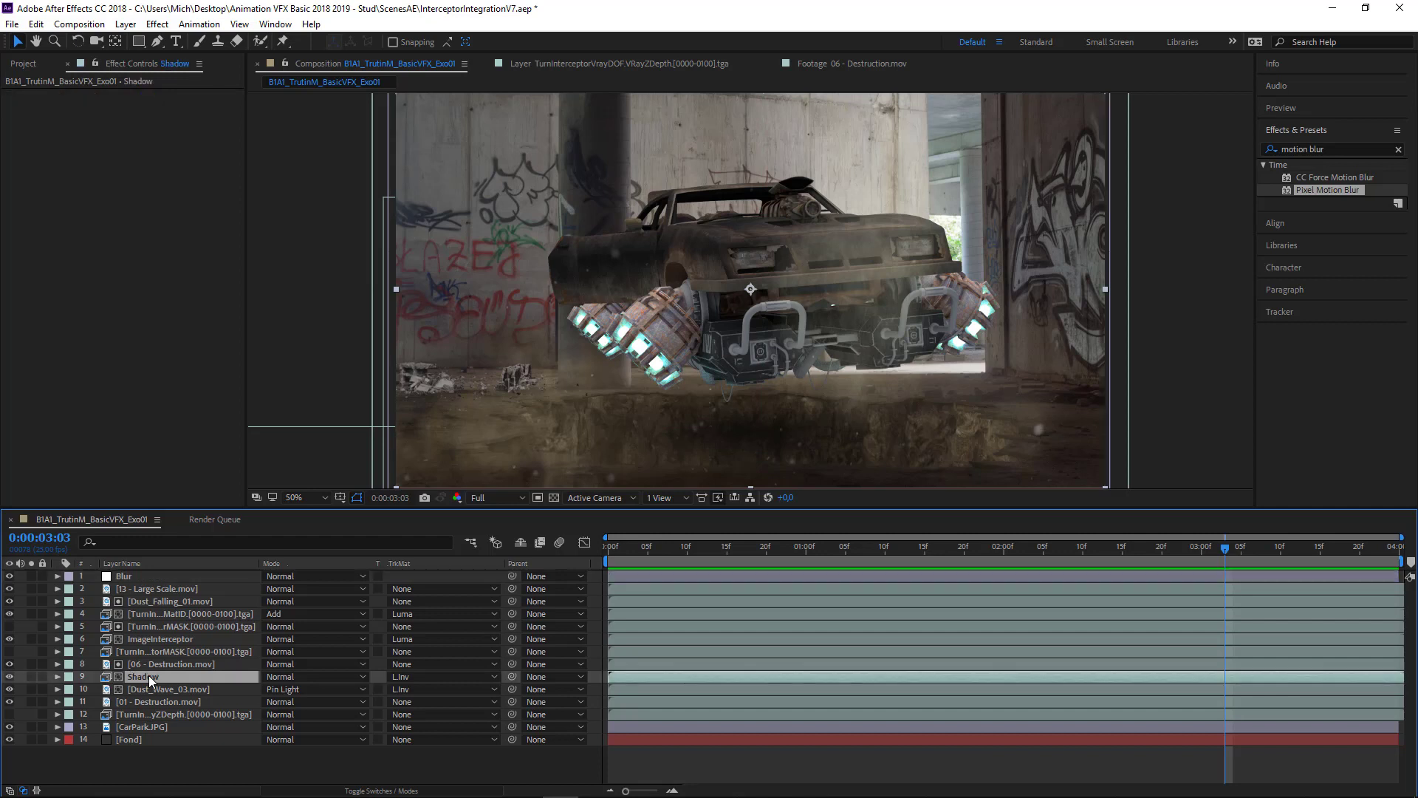
{"action": "left_click", "coordinate": [58, 676]}
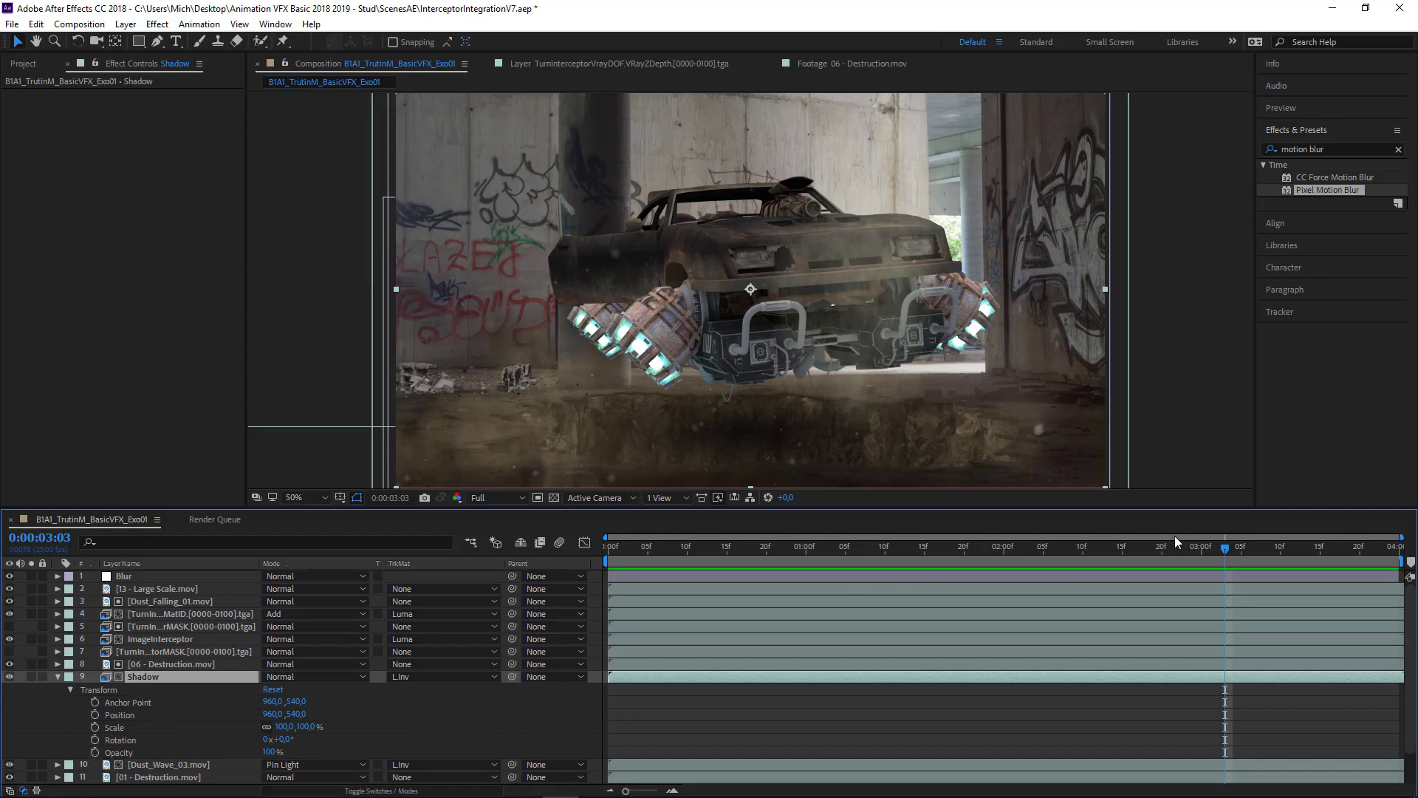
{"action": "left_click_drag", "start_coordinate": [1225, 548], "coordinate": [772, 606]}
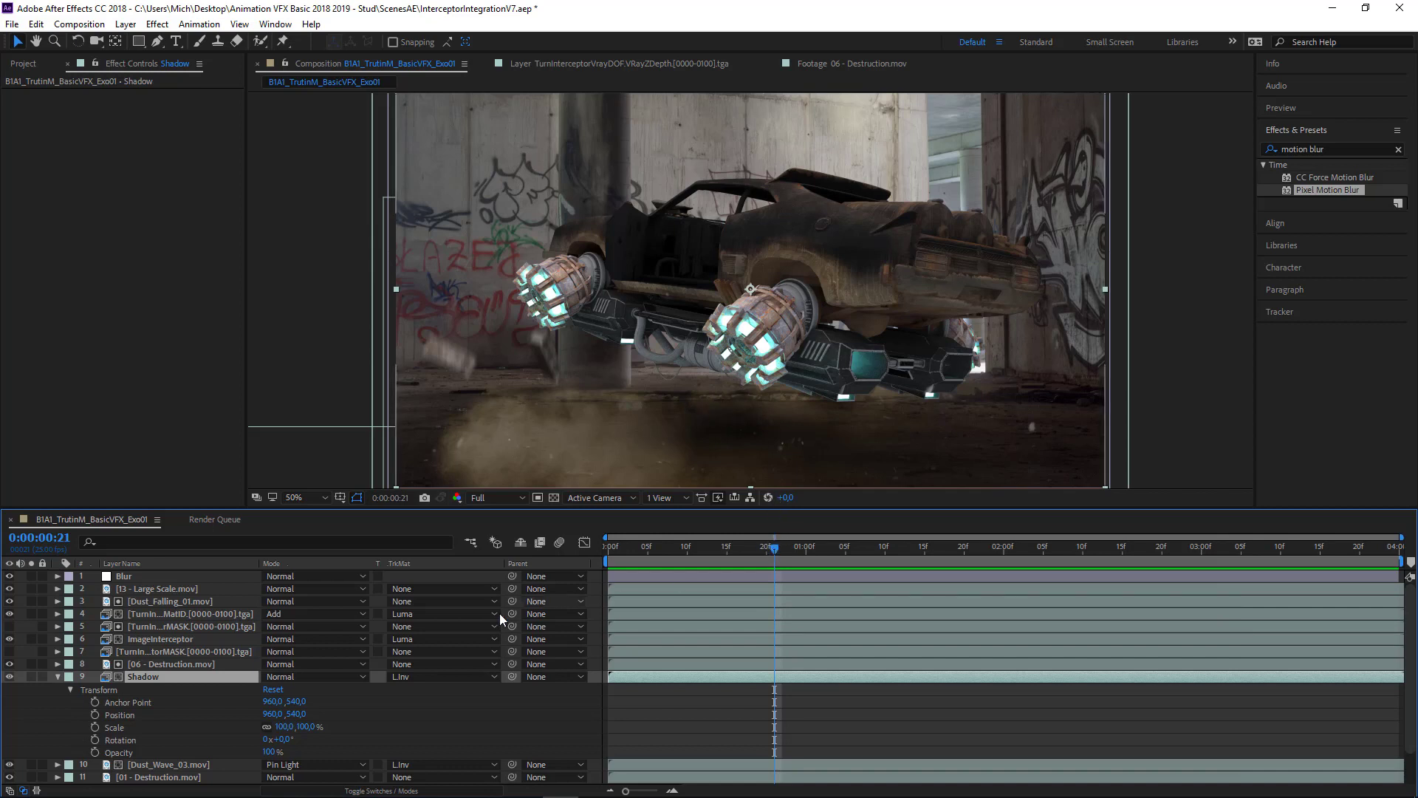
{"action": "left_click", "coordinate": [95, 752]}
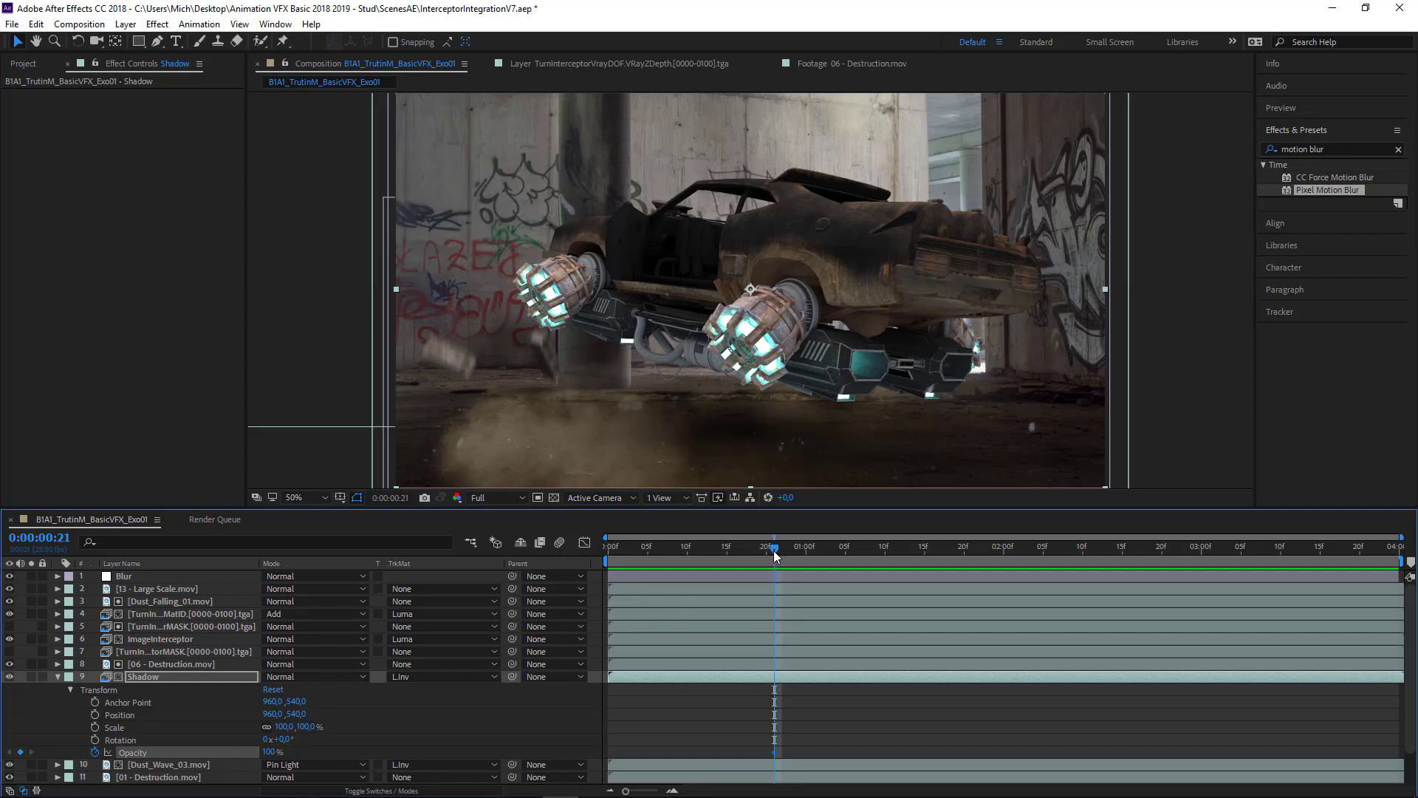
{"action": "left_click_drag", "start_coordinate": [774, 551], "coordinate": [1167, 598]}
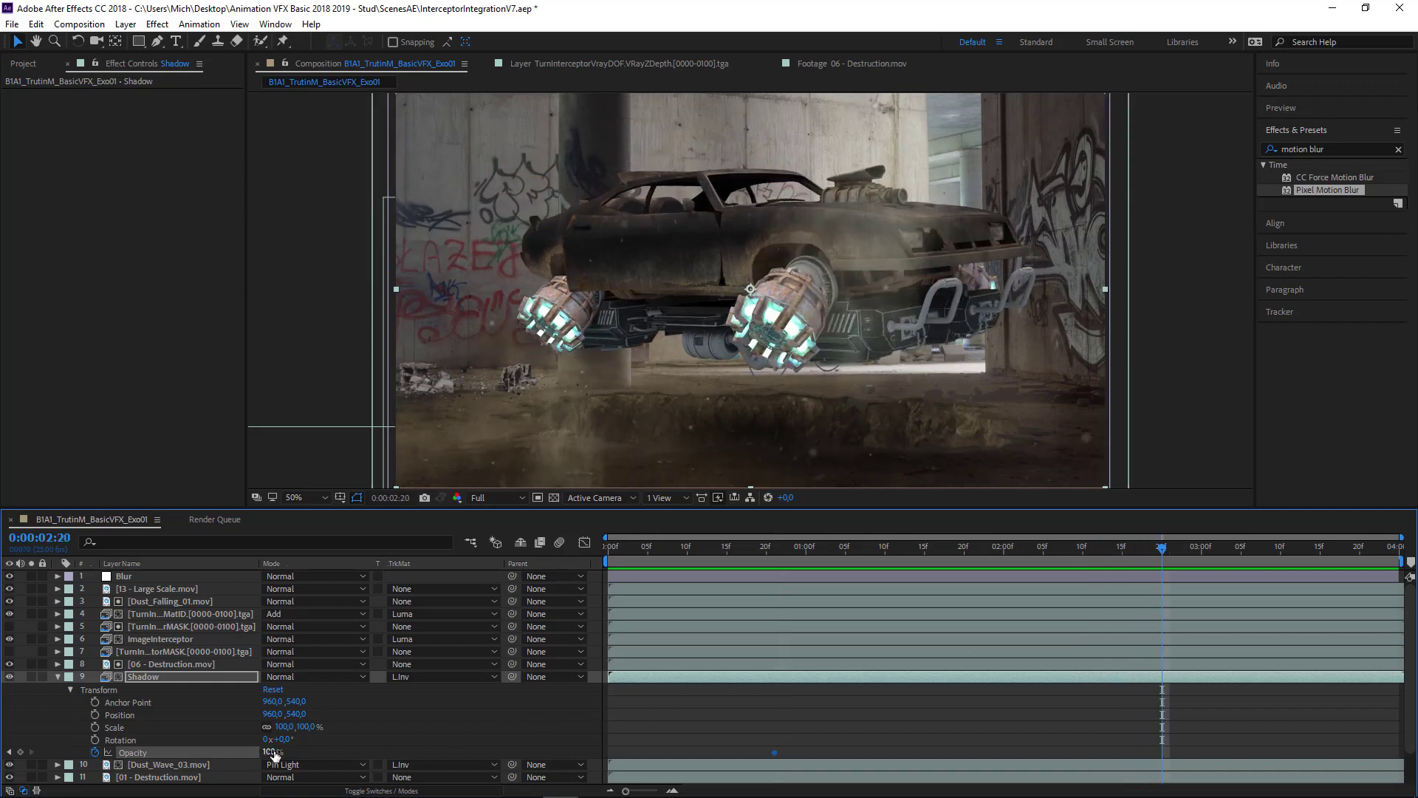
{"action": "left_click_drag", "start_coordinate": [254, 752], "coordinate": [140, 754]}
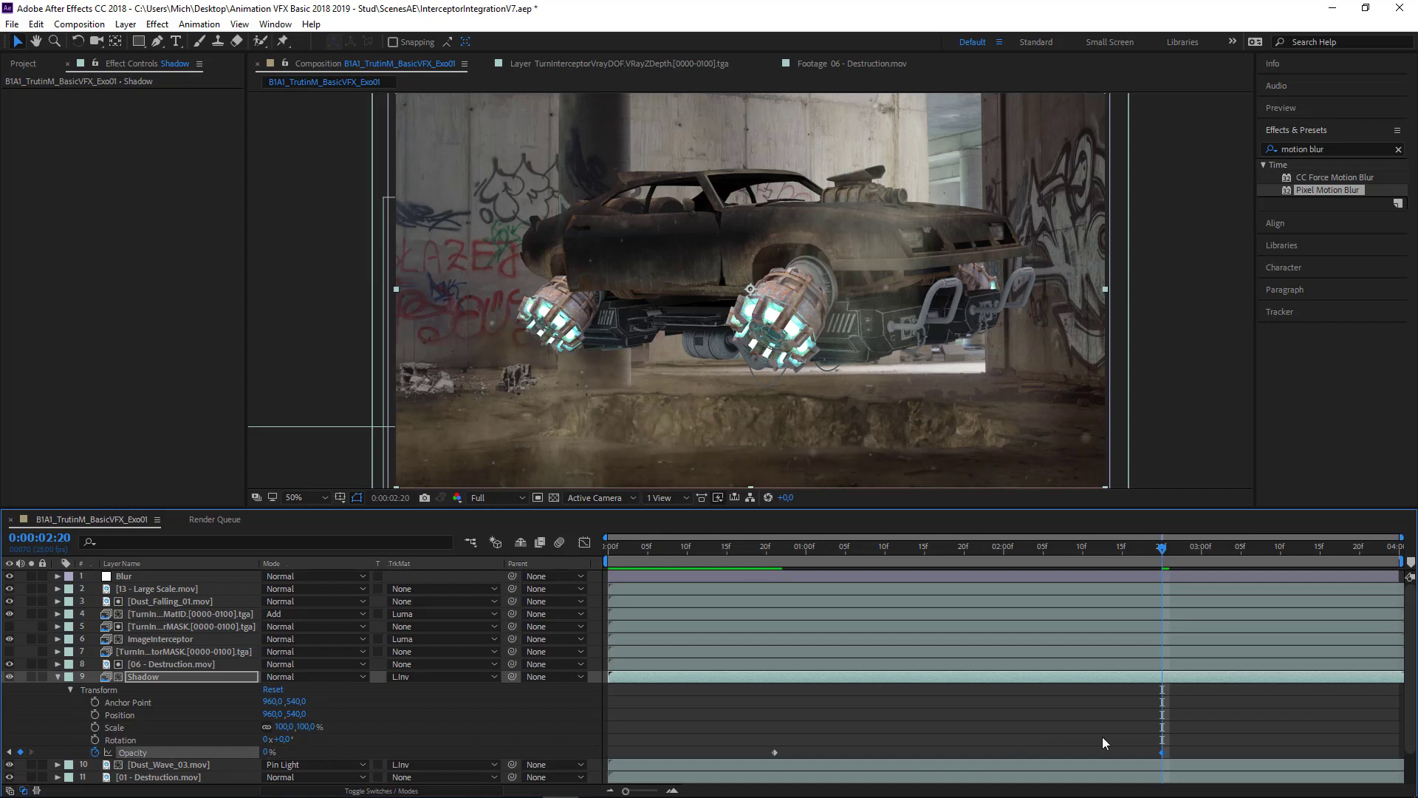
Check the Shadow layer's opacity keyframes, preview the fade from the start, and collapse the layer's properties
{"action": "left_click", "coordinate": [1161, 752]}
{"action": "key", "text": "space"}
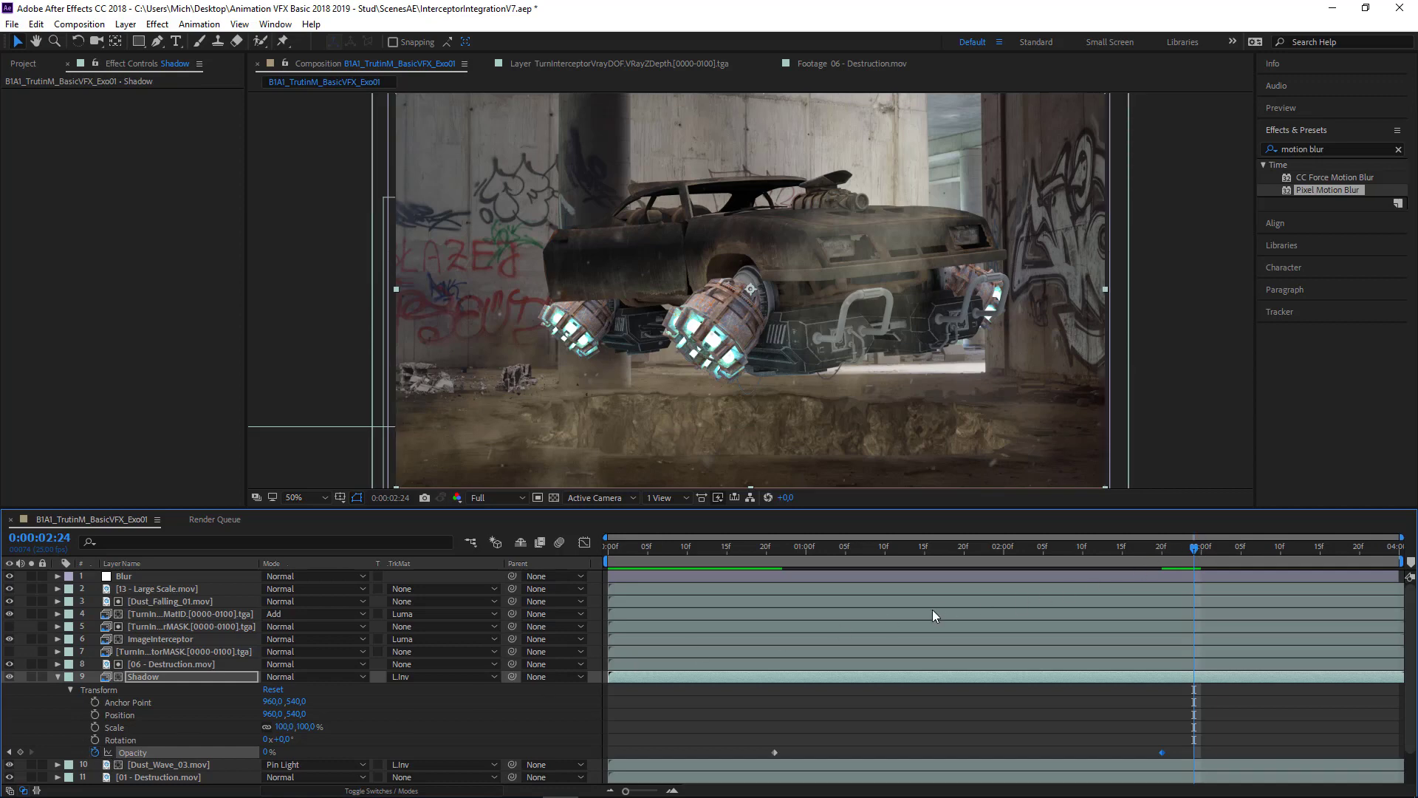
{"action": "left_click", "coordinate": [10, 752]}
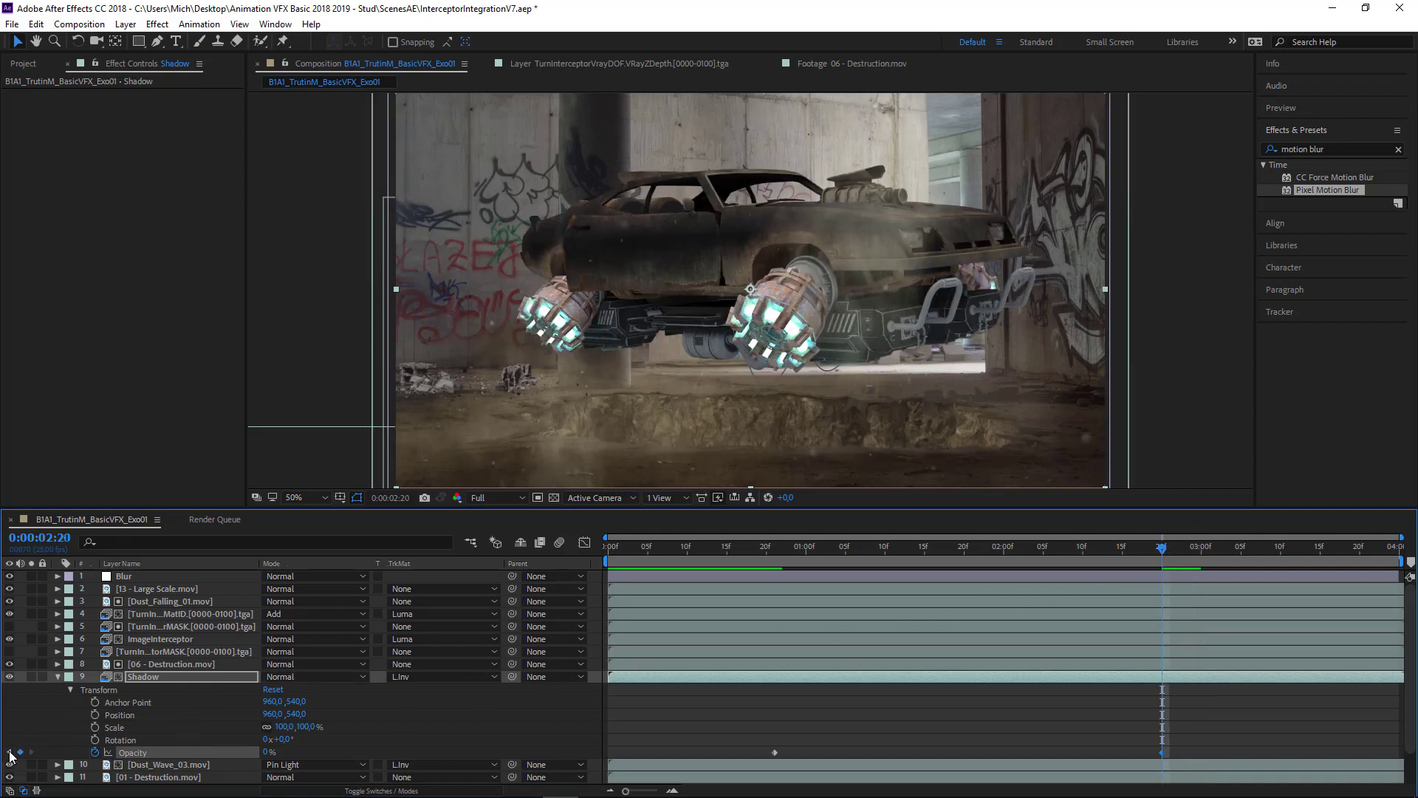
{"action": "left_click", "coordinate": [10, 752]}
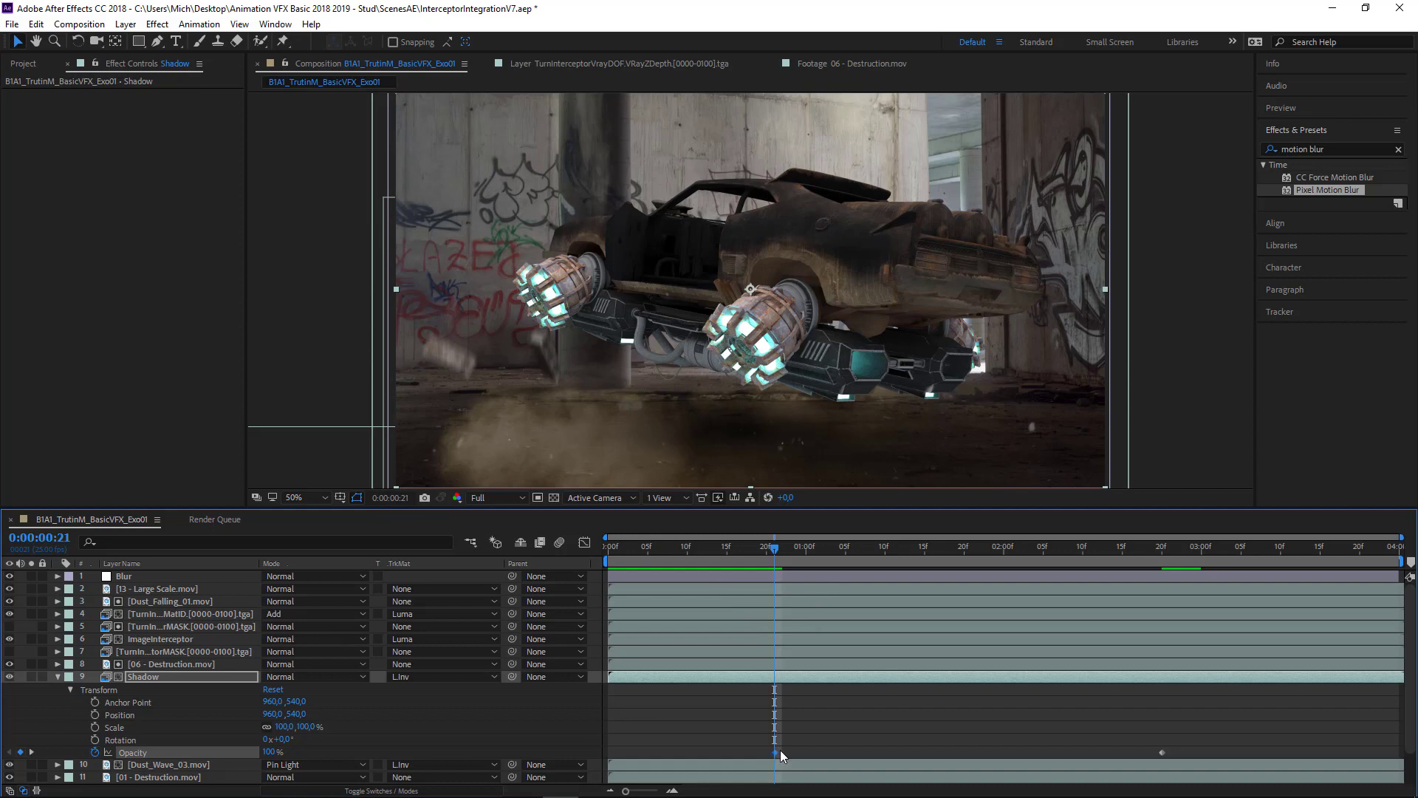
{"action": "mouse_move", "coordinate": [780, 751]}
{"action": "left_mouse_down"}
{"action": "mouse_move", "coordinate": [807, 760]}
{"action": "mouse_move", "coordinate": [774, 757]}
{"action": "left_mouse_up"}
{"action": "left_click_drag", "start_coordinate": [771, 548], "coordinate": [585, 569]}
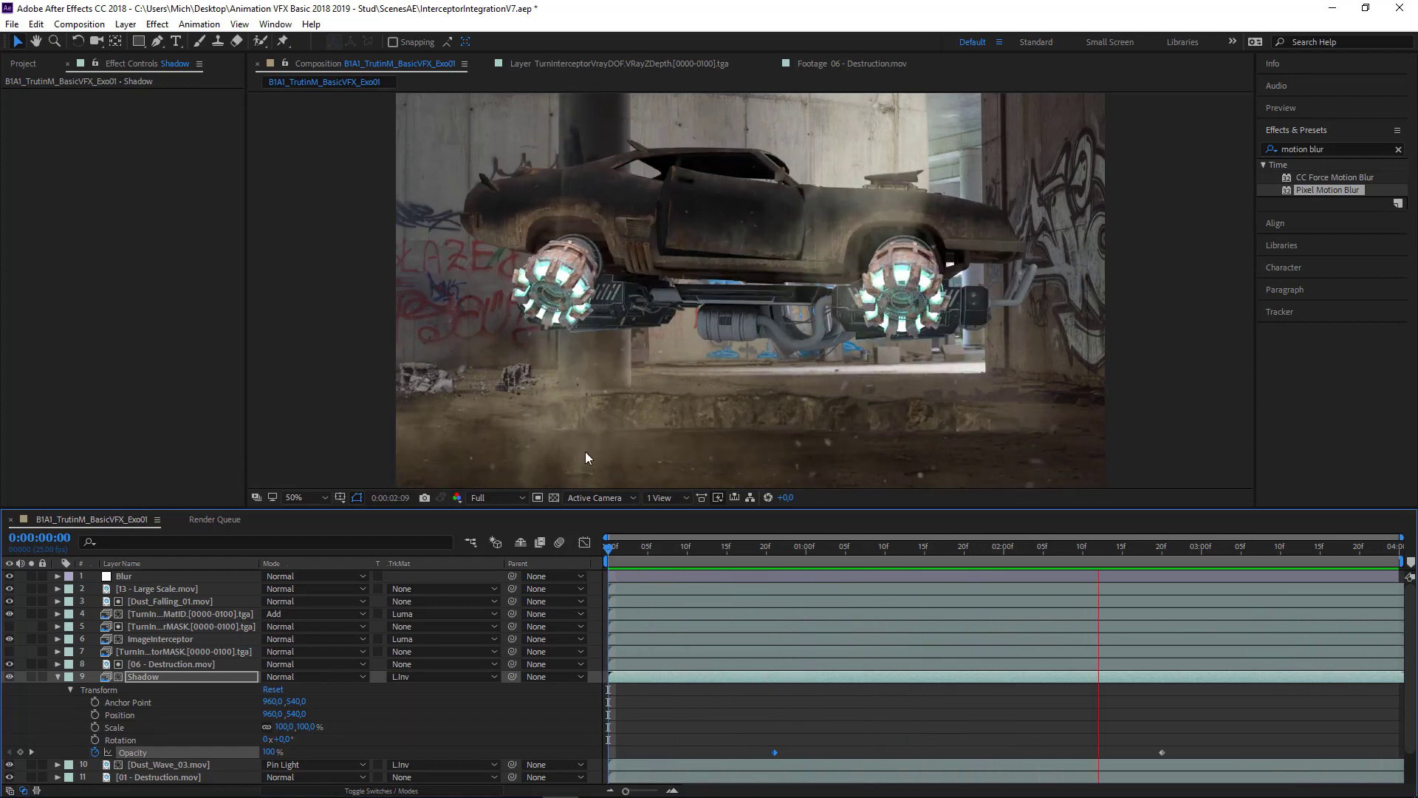
{"action": "key", "text": "space"}
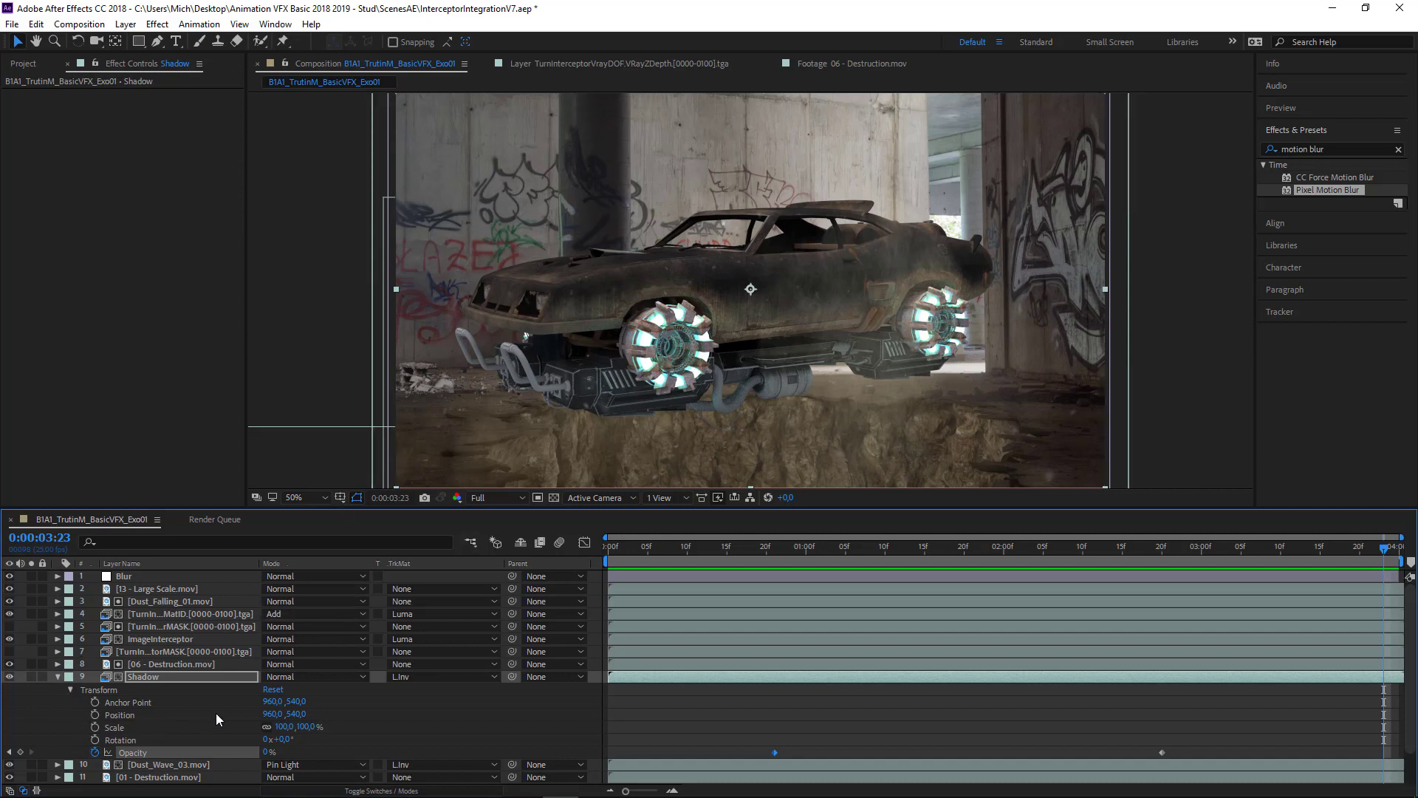
{"action": "left_click", "coordinate": [59, 677]}
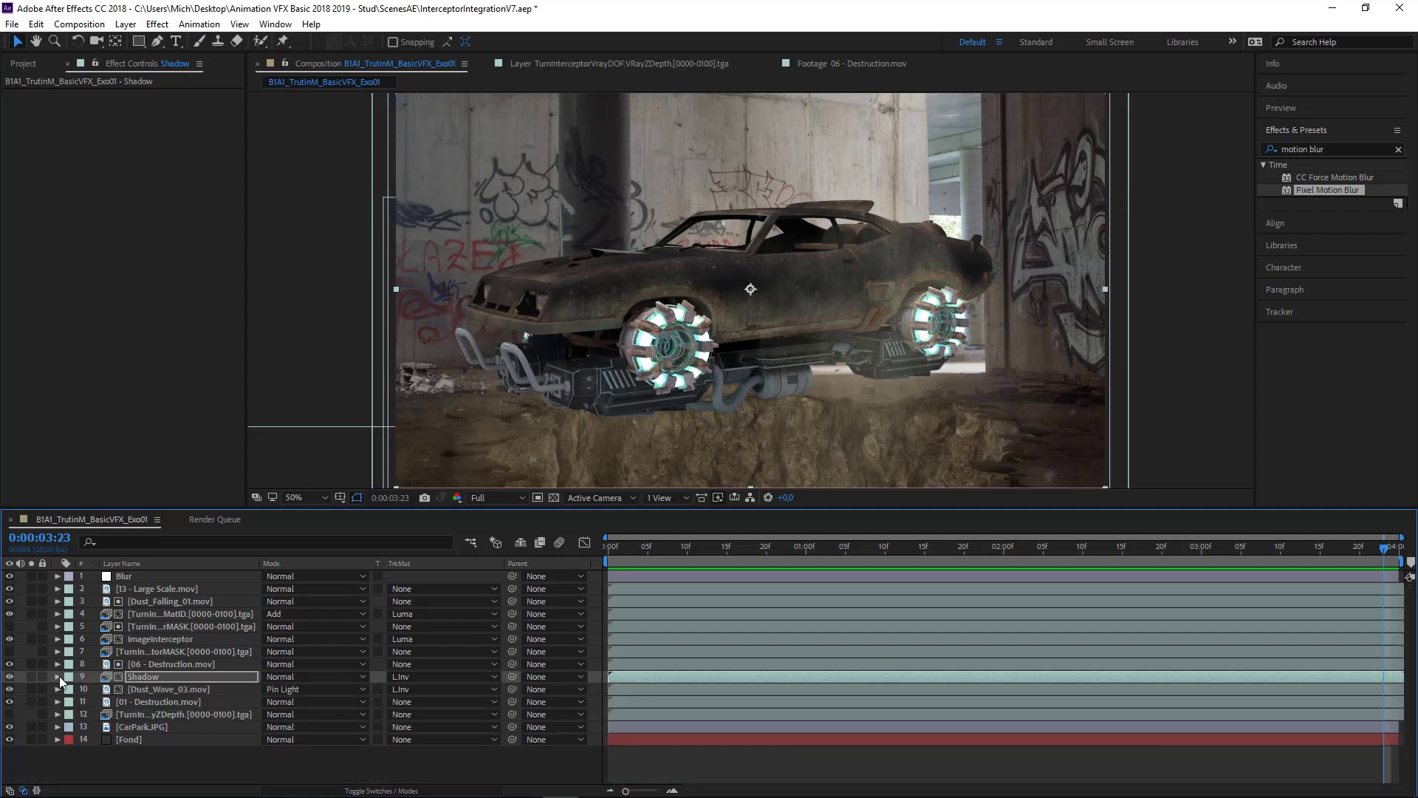
Apply Brightness & Contrast to the 01 - Destruction.mov layer, with brightness -21 and contrast 62
{"action": "left_click", "coordinate": [9, 702]}
{"action": "left_click", "coordinate": [9, 702]}
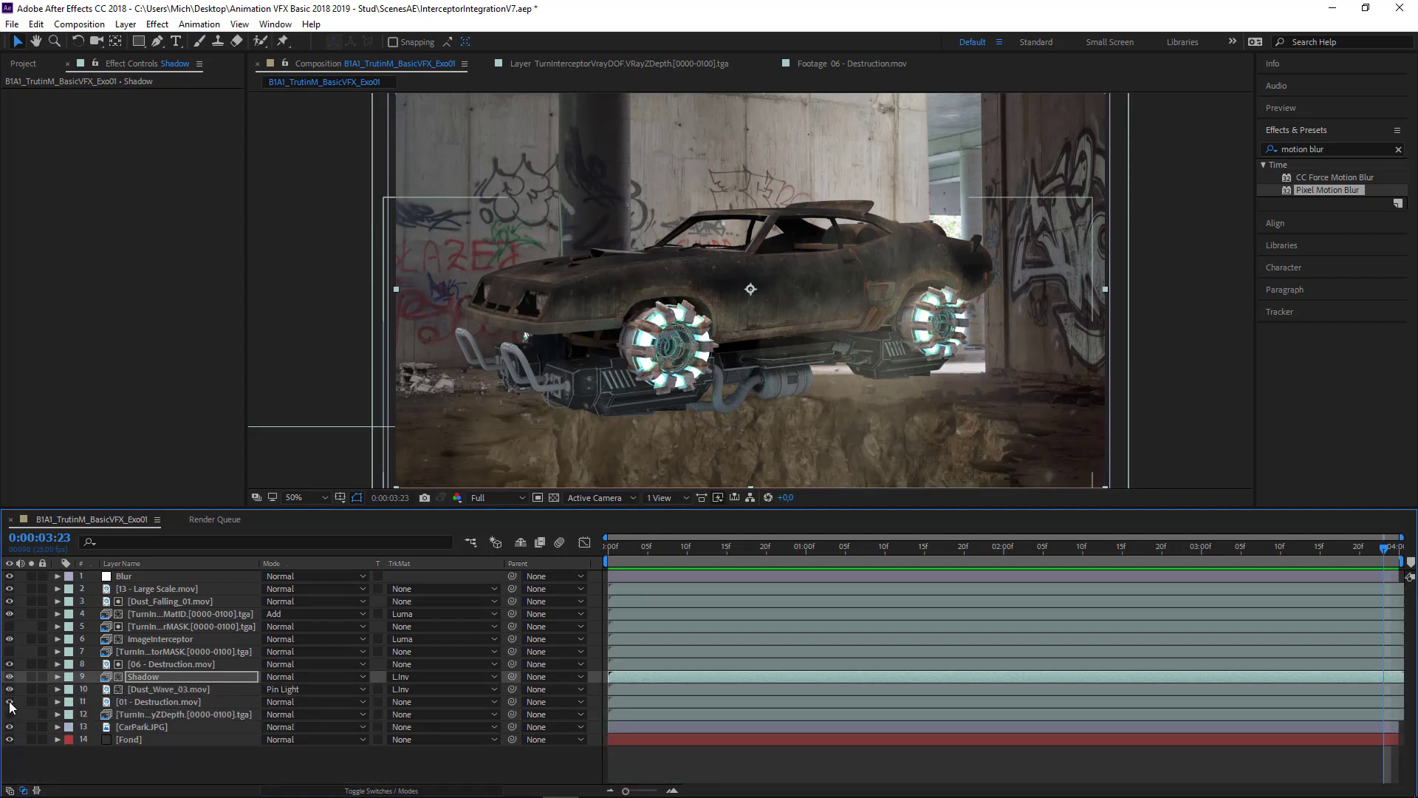
{"action": "left_click", "coordinate": [146, 702]}
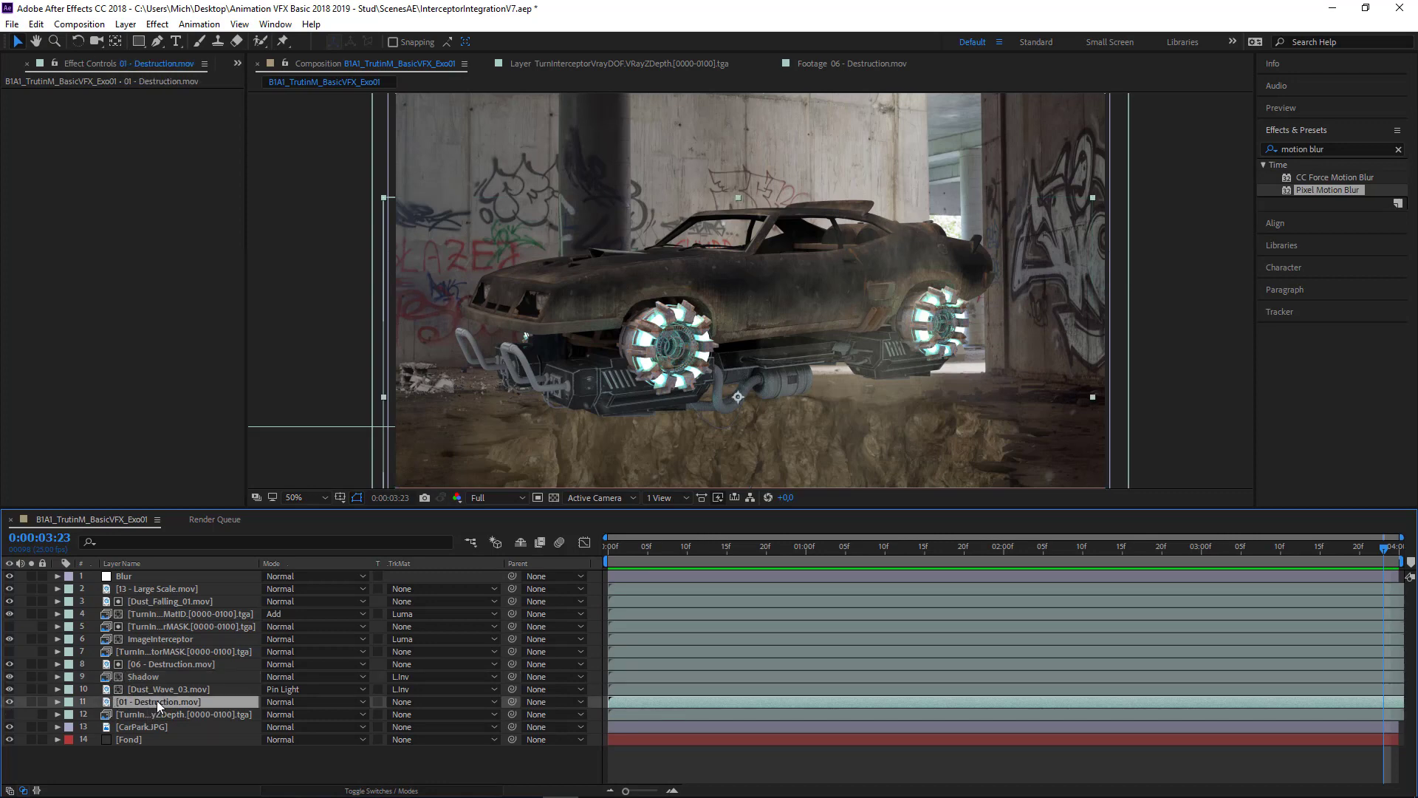
{"action": "right_click", "coordinate": [161, 702]}
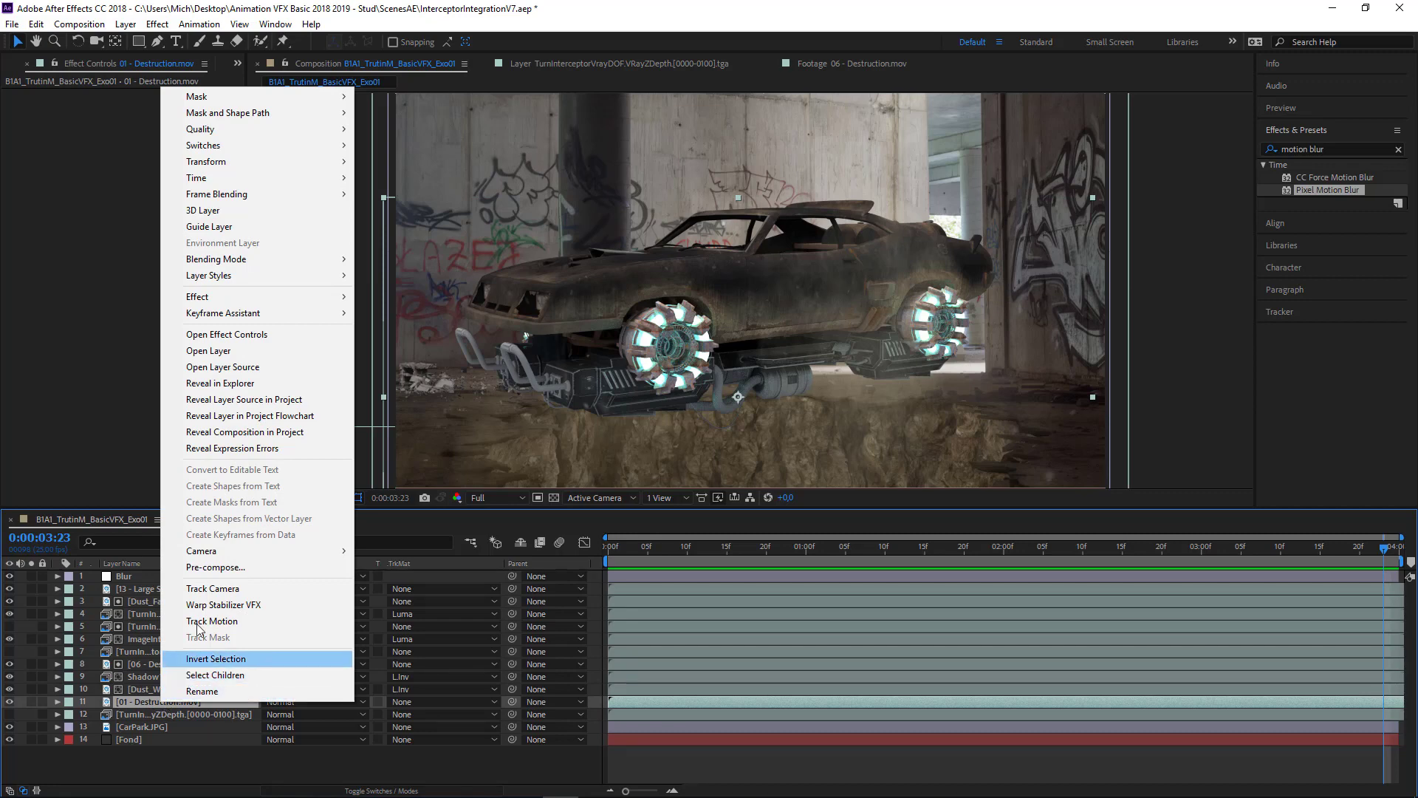
{"action": "mouse_move", "coordinate": [247, 303]}
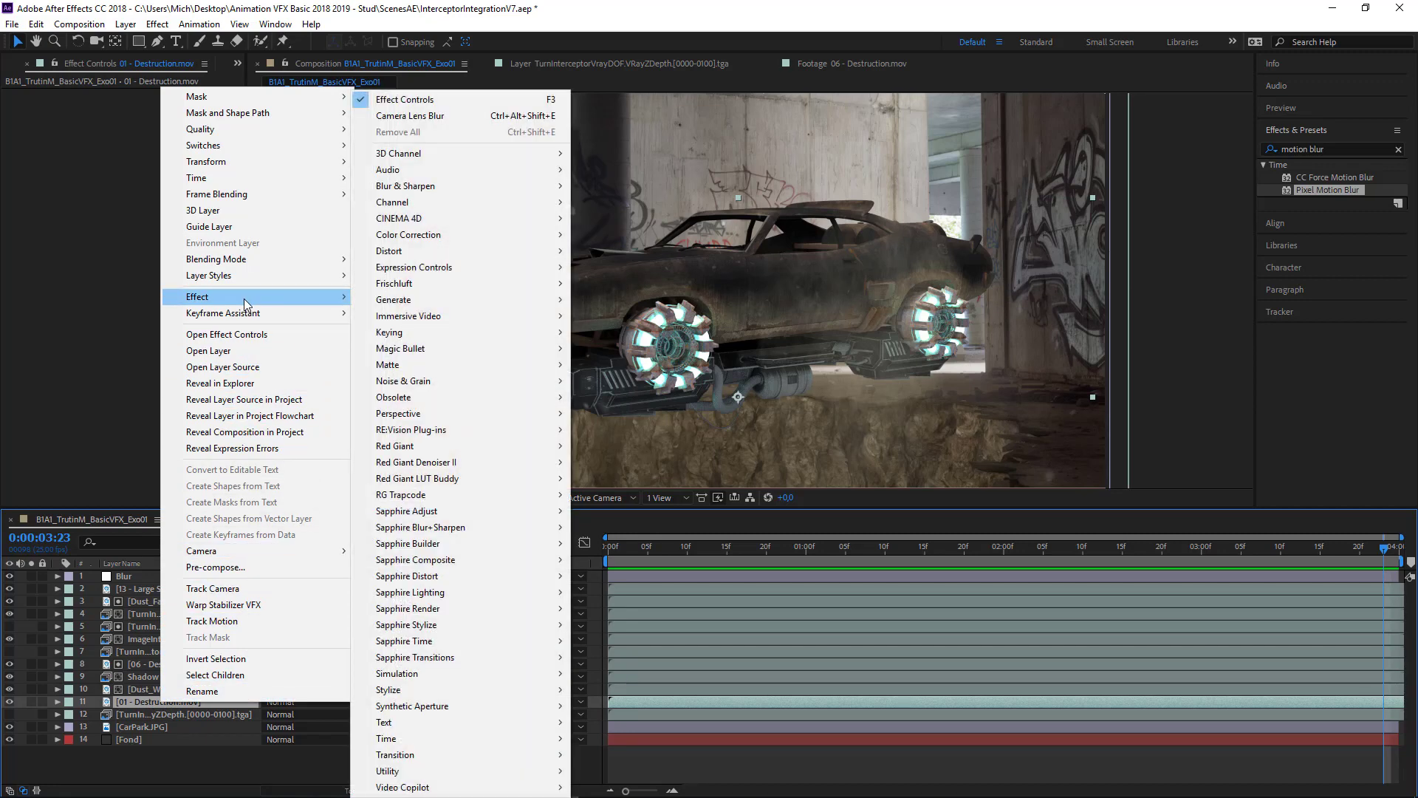
{"action": "mouse_move", "coordinate": [451, 237]}
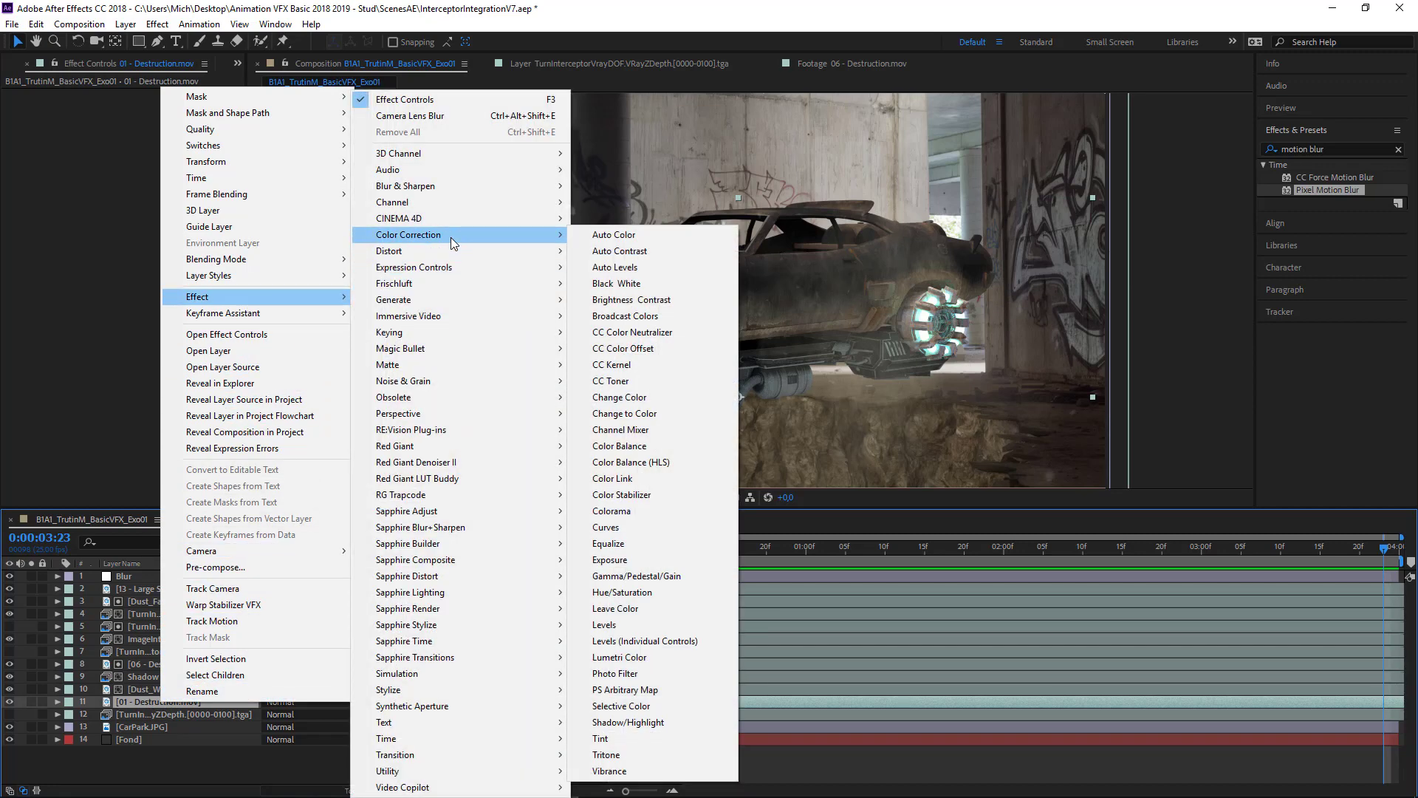
{"action": "left_click", "coordinate": [658, 300]}
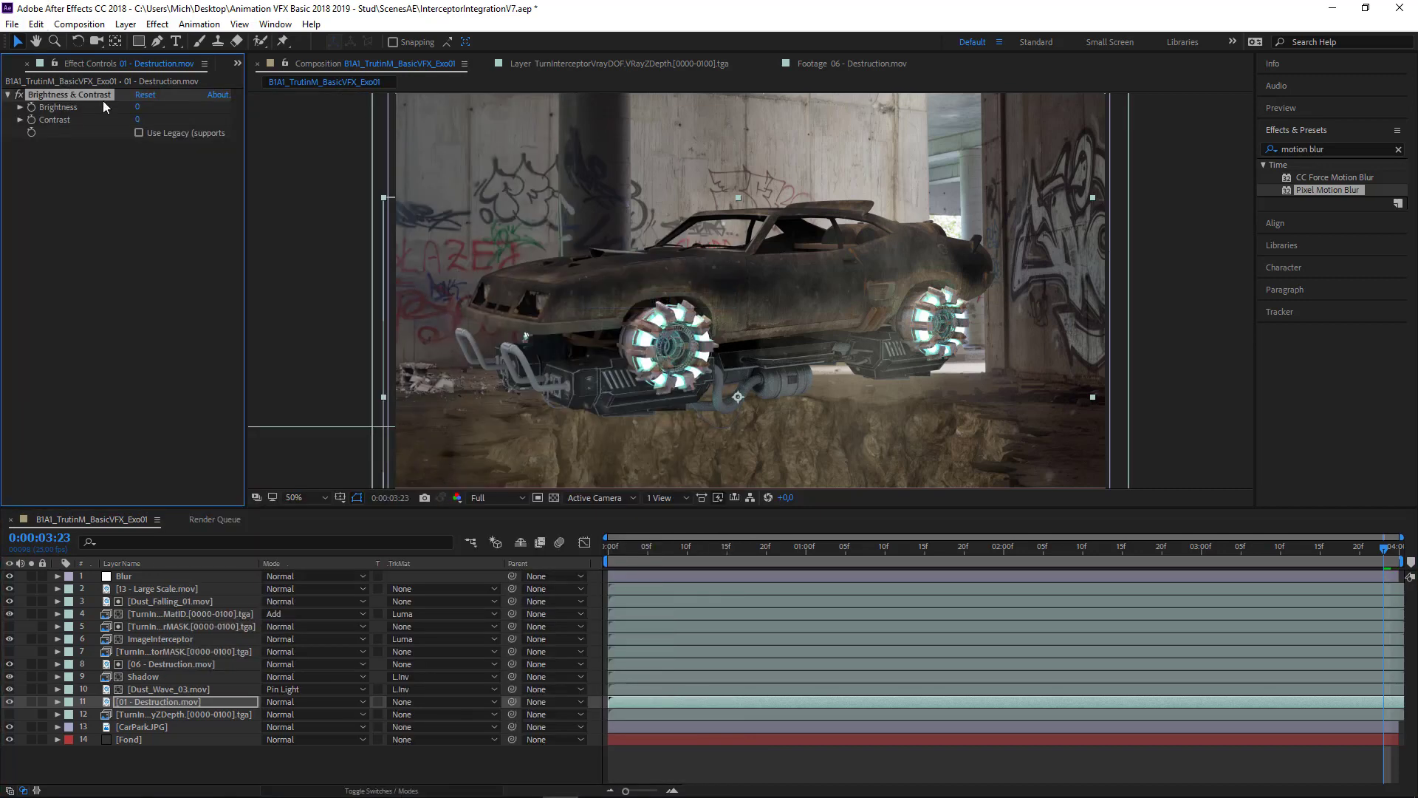
{"action": "left_click_drag", "start_coordinate": [136, 110], "coordinate": [183, 122]}
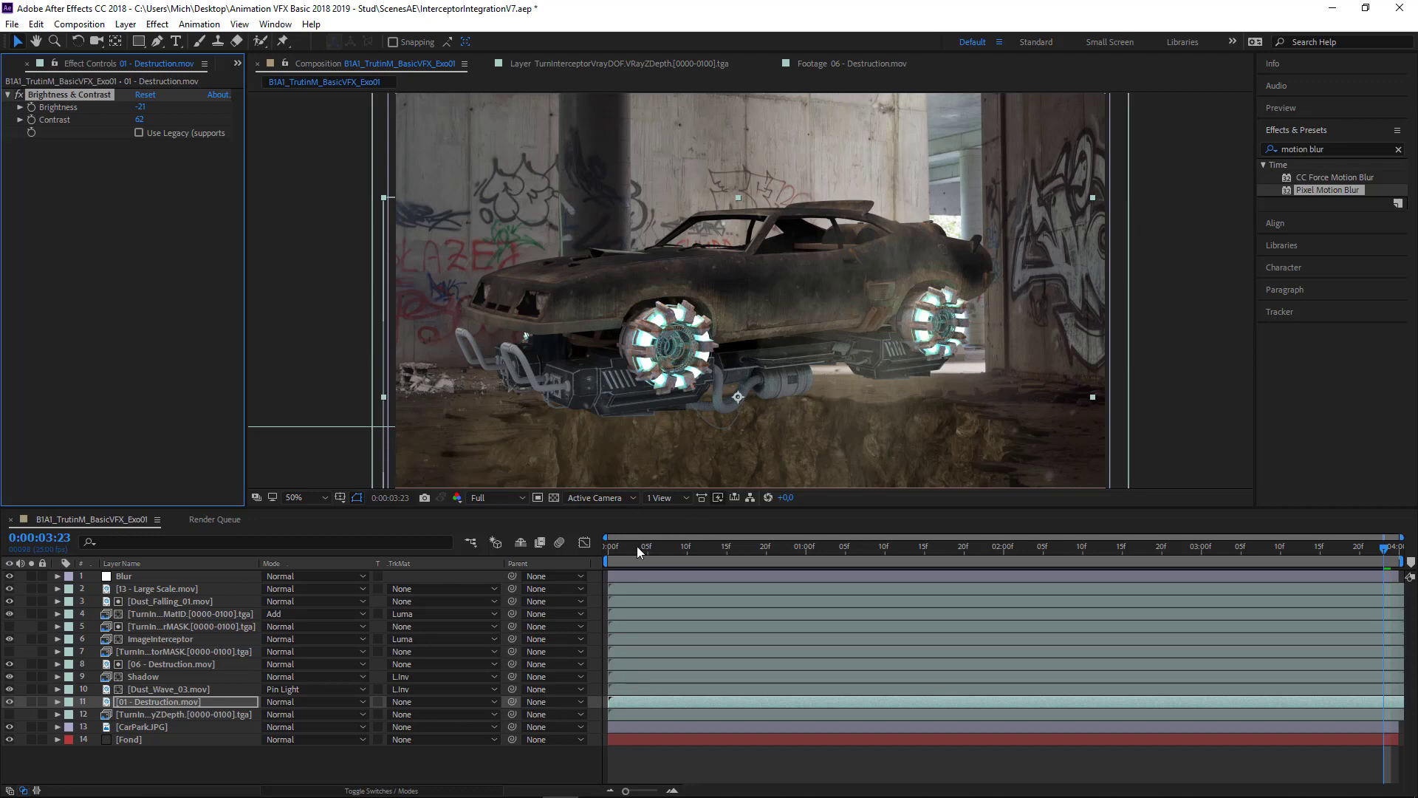
Preview the composition from the start and inspect the ground destruction around 0:00:01:03
{"action": "left_click_drag", "start_coordinate": [635, 547], "coordinate": [595, 555]}
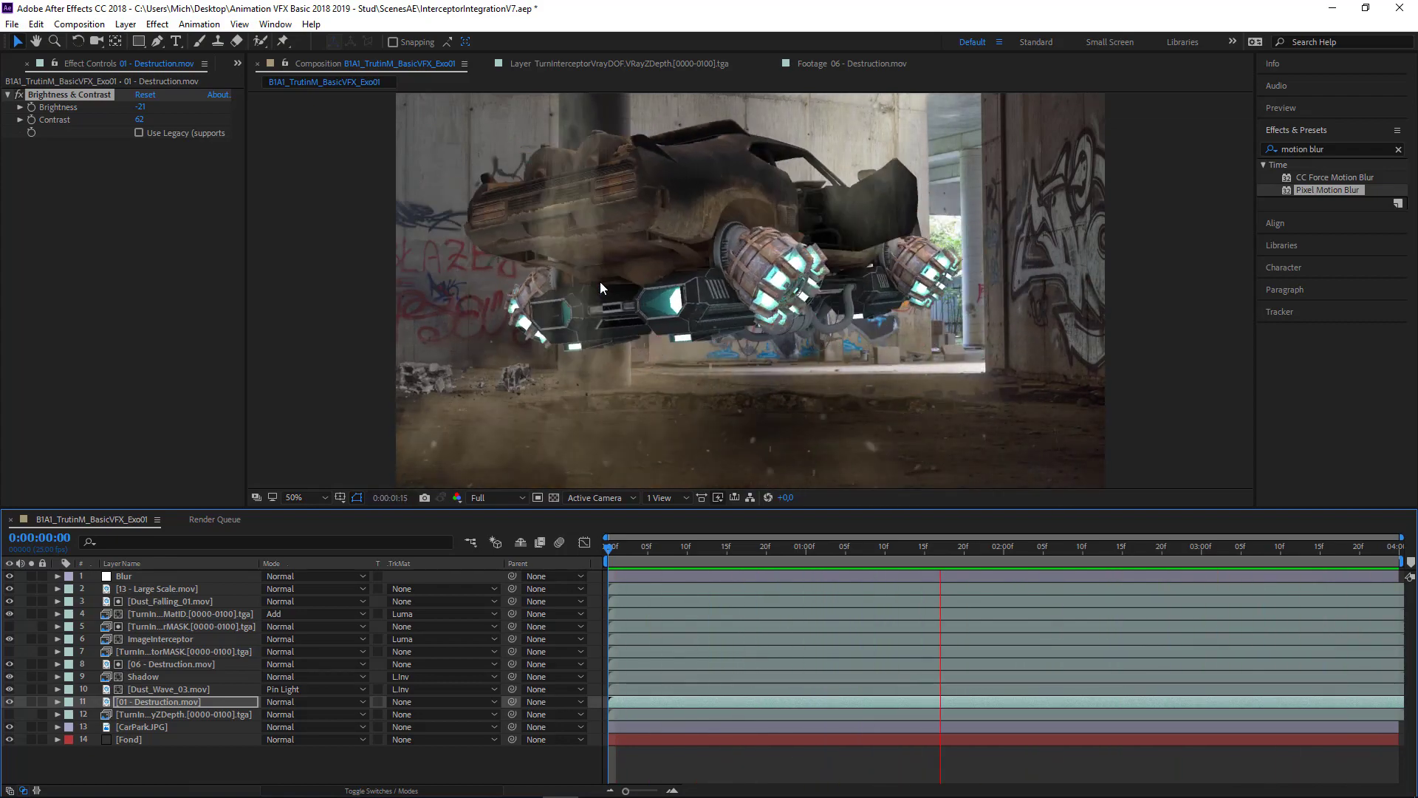
{"action": "key", "text": "space"}
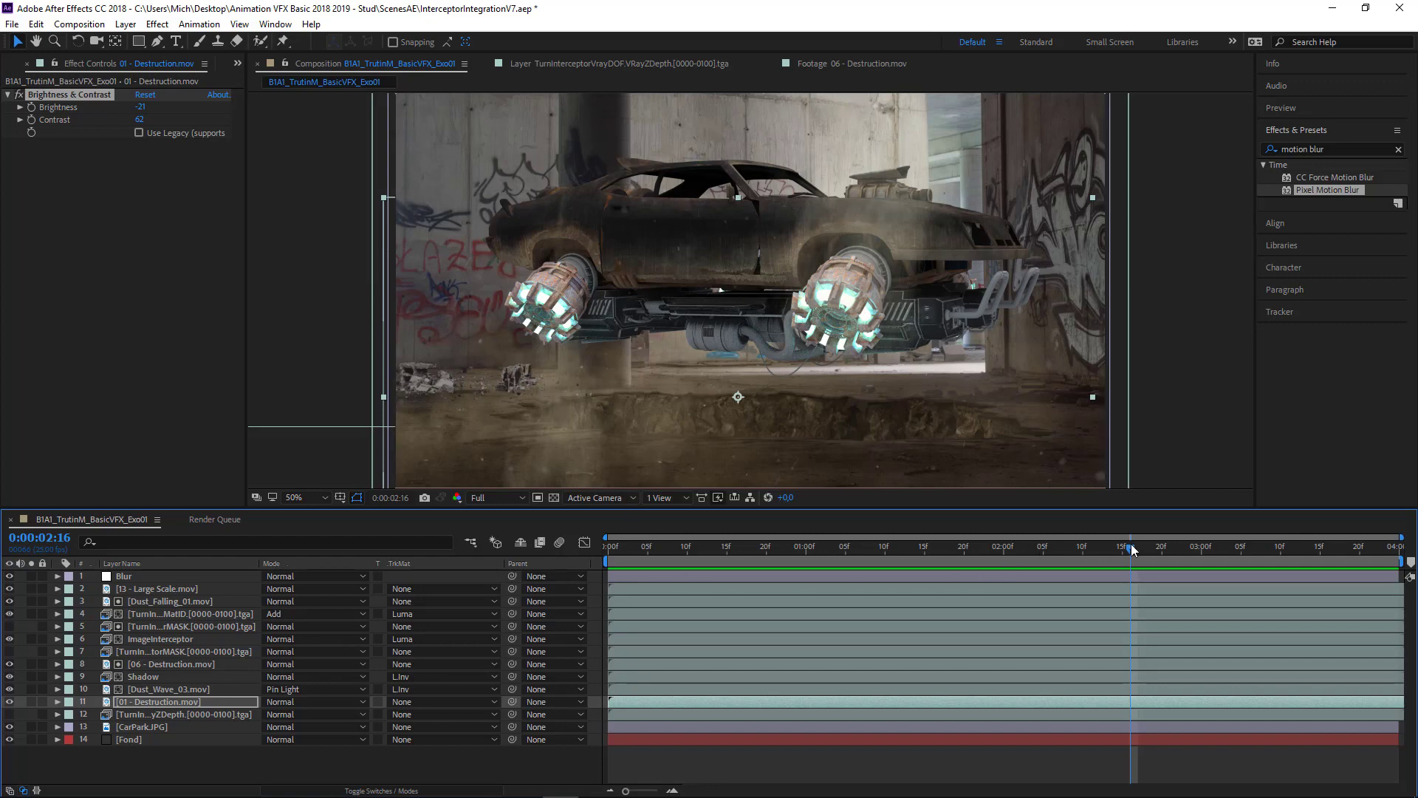
{"action": "left_click_drag", "start_coordinate": [1132, 549], "coordinate": [830, 548]}
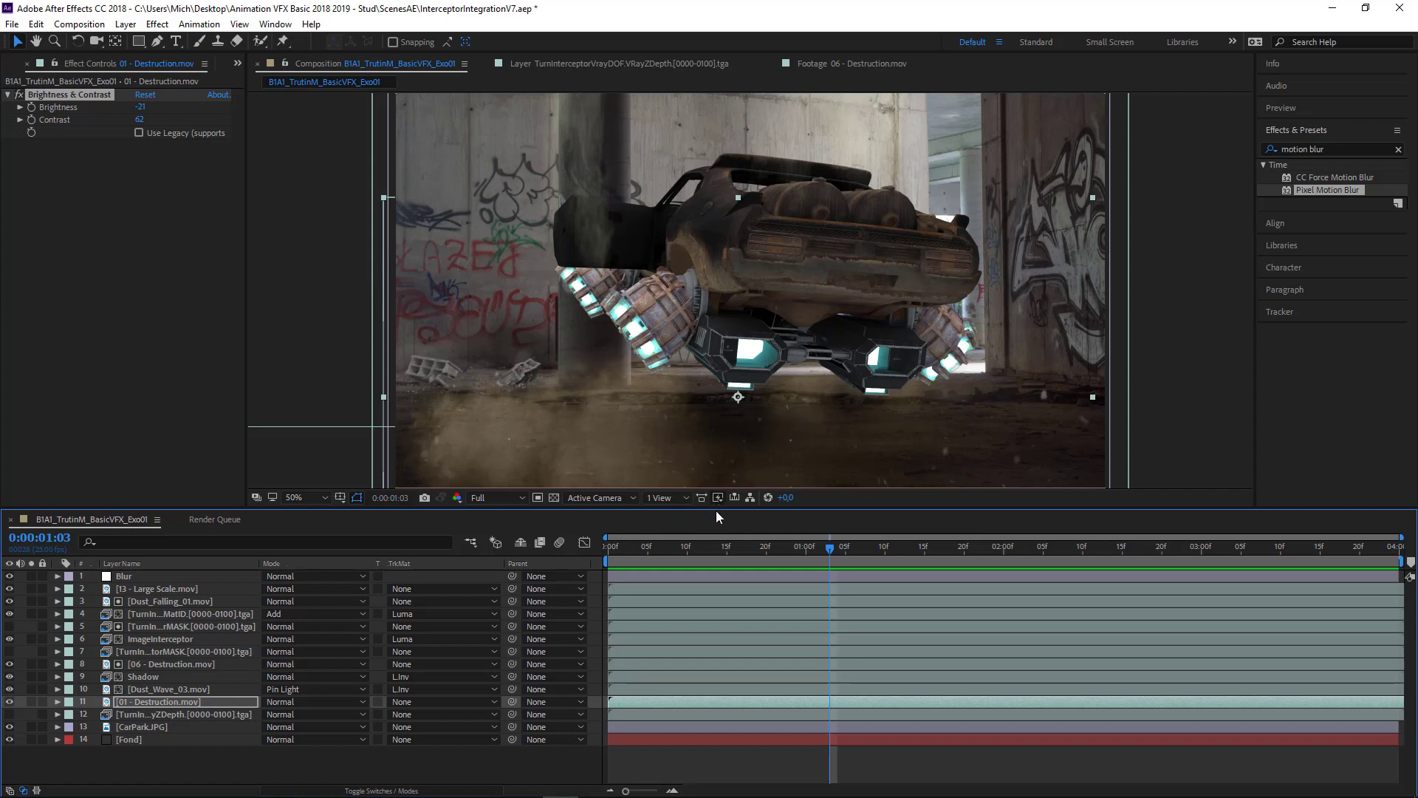
{"action": "mouse_move", "coordinate": [716, 517]}
{"action": "left_mouse_down"}
{"action": "mouse_move", "coordinate": [715, 535]}
{"action": "mouse_move", "coordinate": [717, 517]}
{"action": "left_mouse_up"}
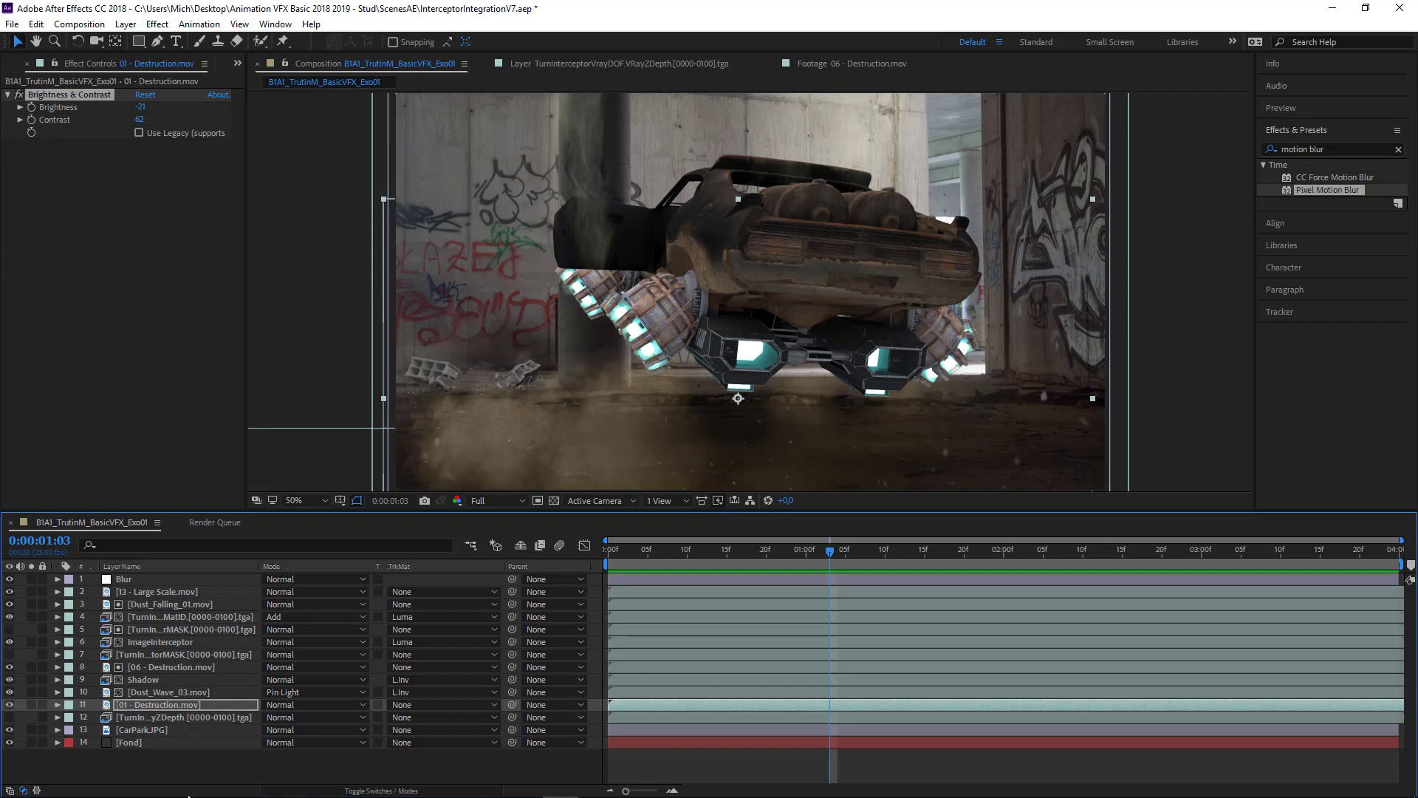
Create a new adjustment layer above all the other layers and rename it ColorsGradind
{"action": "left_click", "coordinate": [170, 759]}
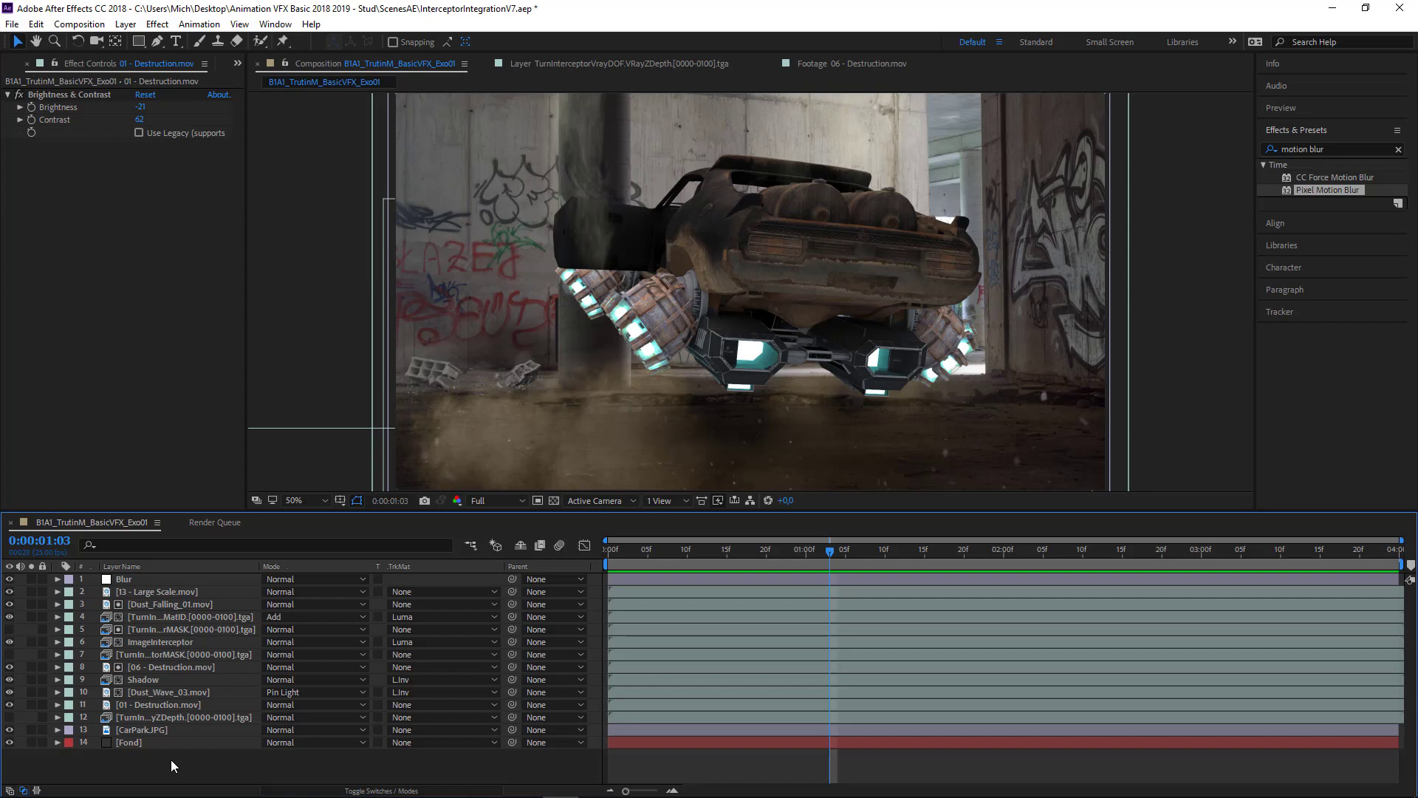
{"action": "right_click", "coordinate": [172, 770]}
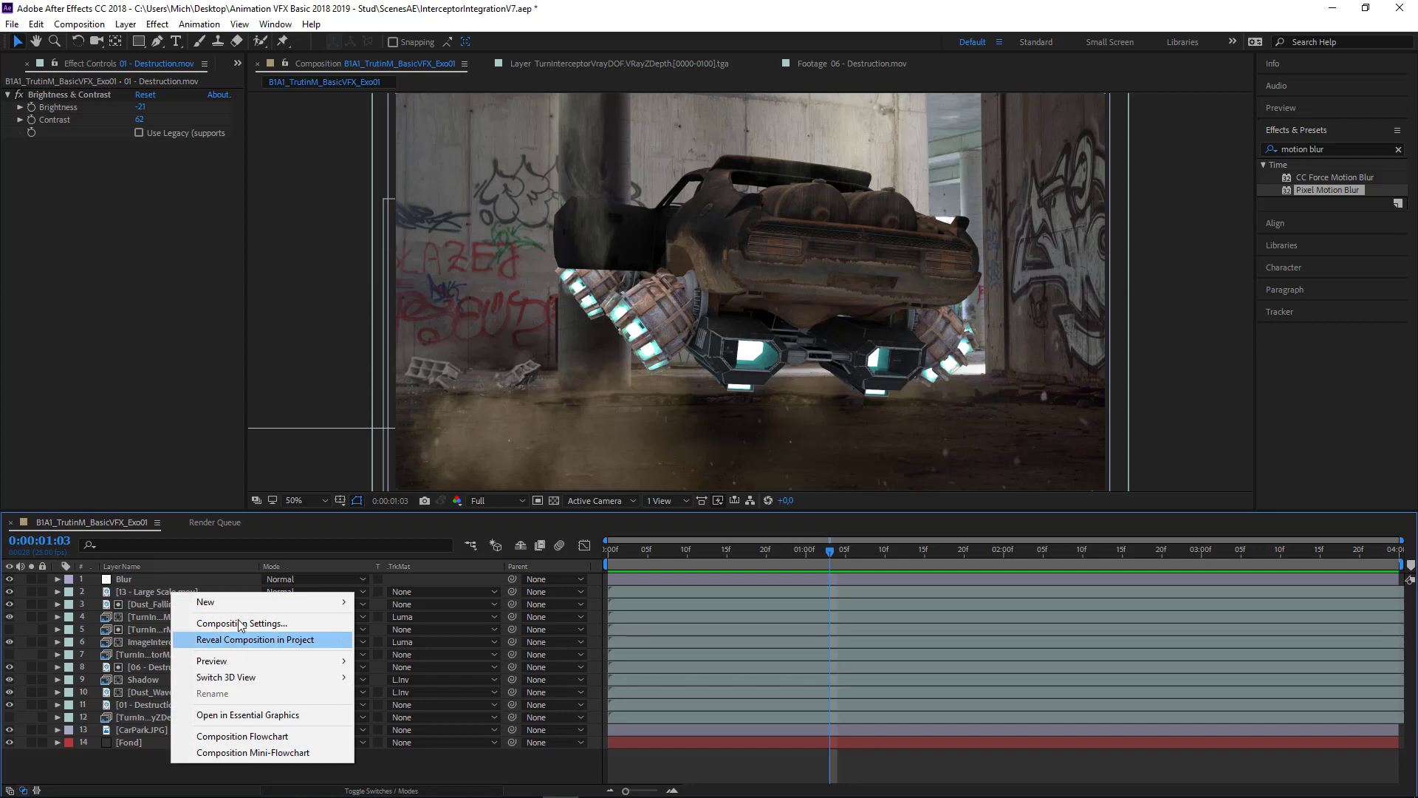
{"action": "mouse_move", "coordinate": [356, 610]}
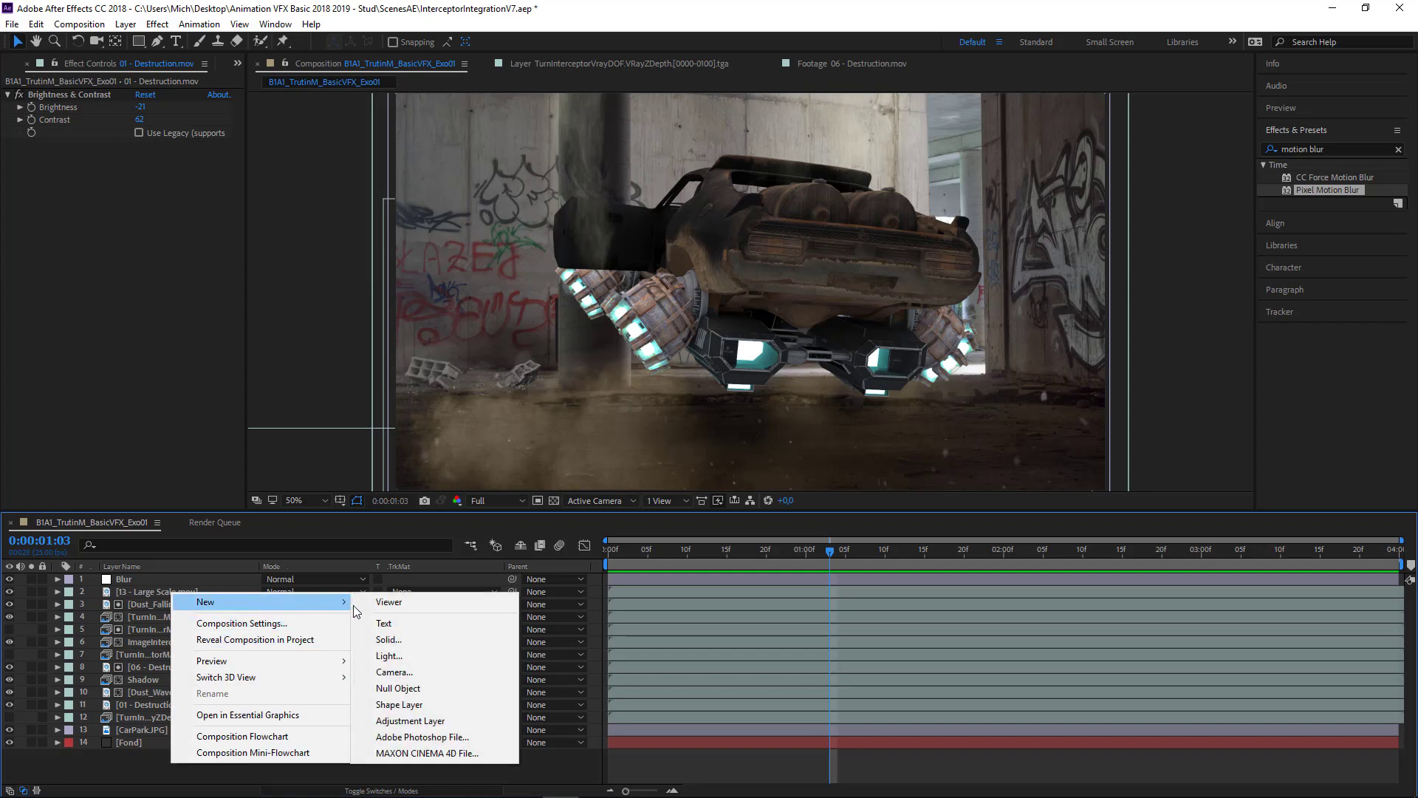
{"action": "left_click", "coordinate": [444, 720]}
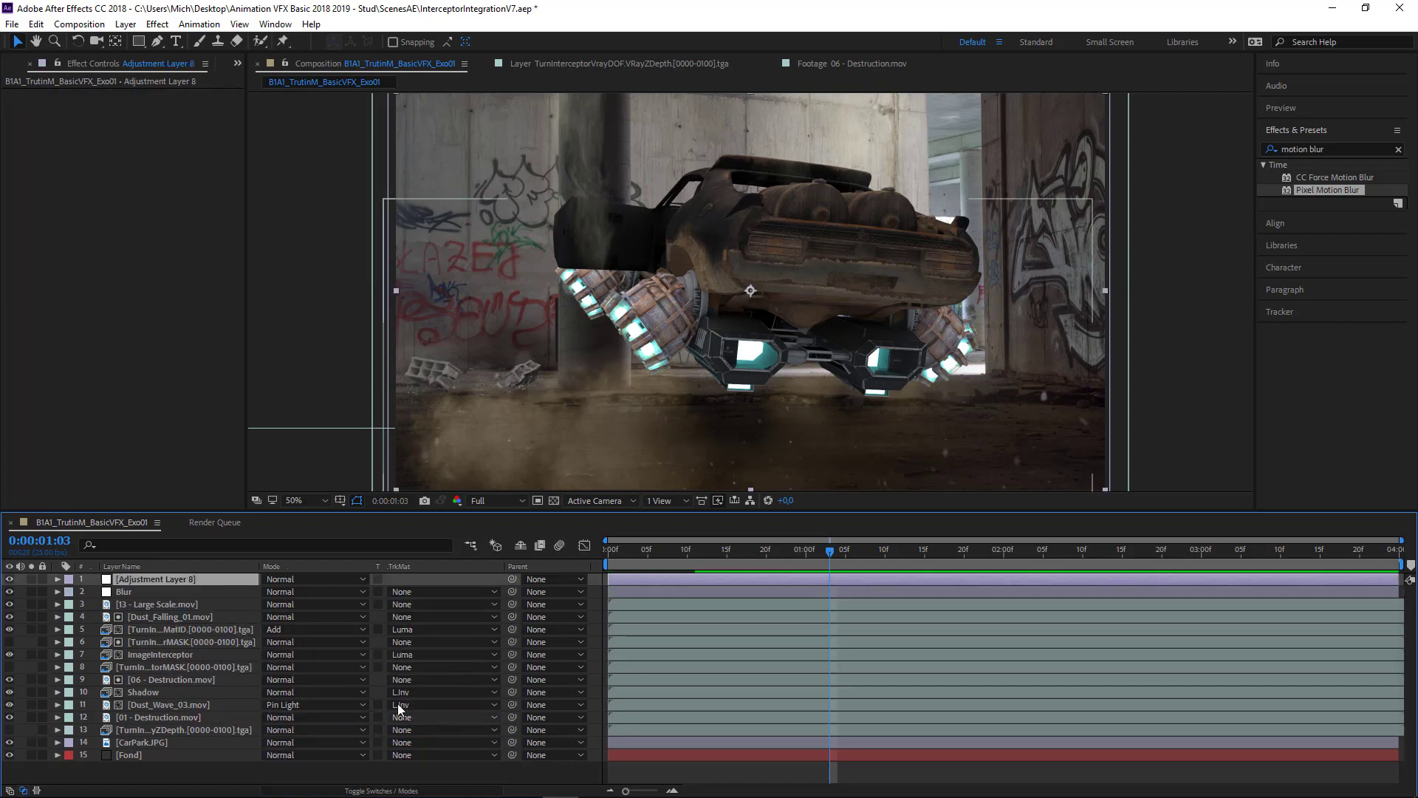
{"action": "right_click", "coordinate": [145, 576]}
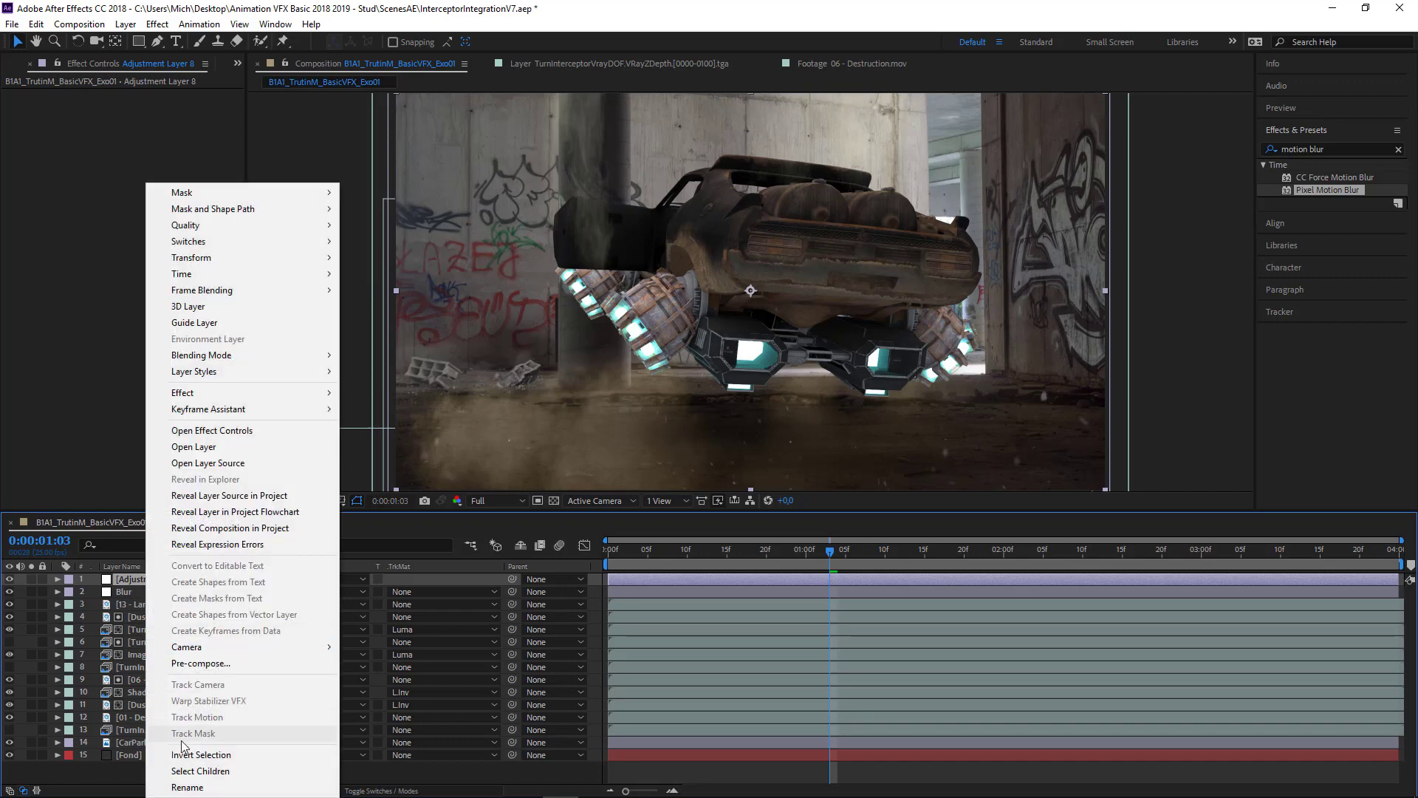
{"action": "left_click", "coordinate": [189, 787]}
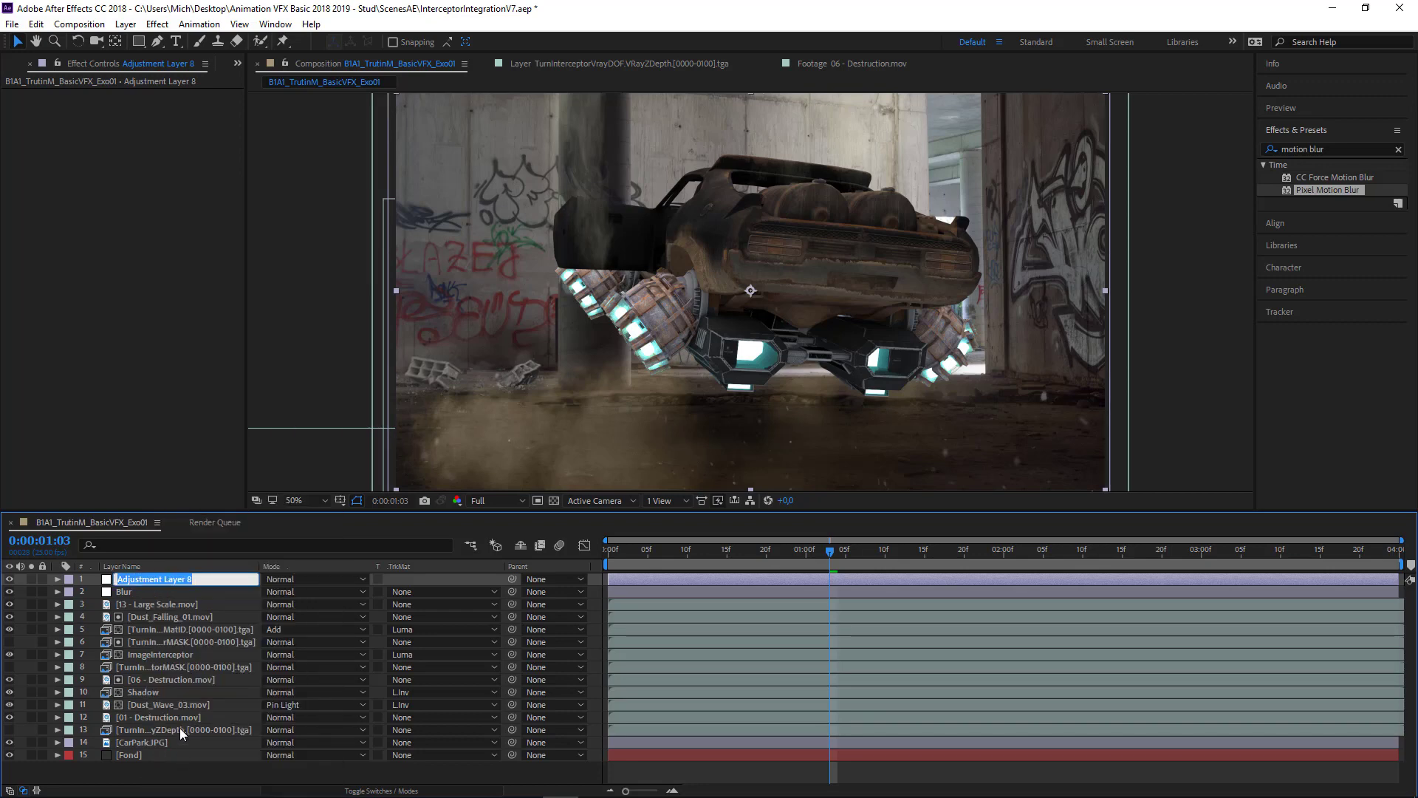
{"action": "type", "text": "ColorsGradind"}
{"action": "left_click", "coordinate": [135, 769]}
{"action": "key", "text": "comma"}
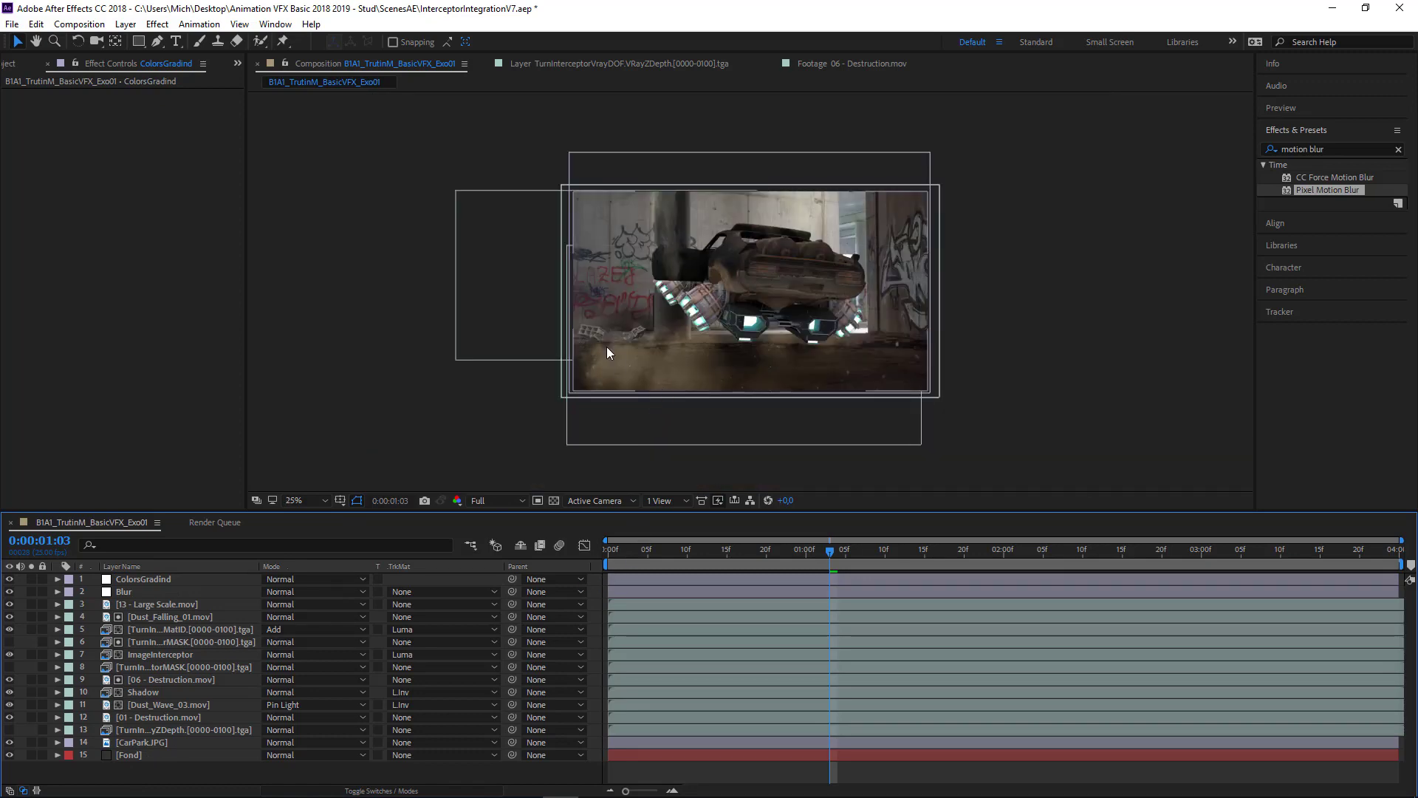
{"action": "key", "text": "period"}
{"action": "key", "text": "period"}
{"action": "key", "text": "period"}
{"action": "key", "text": "comma"}
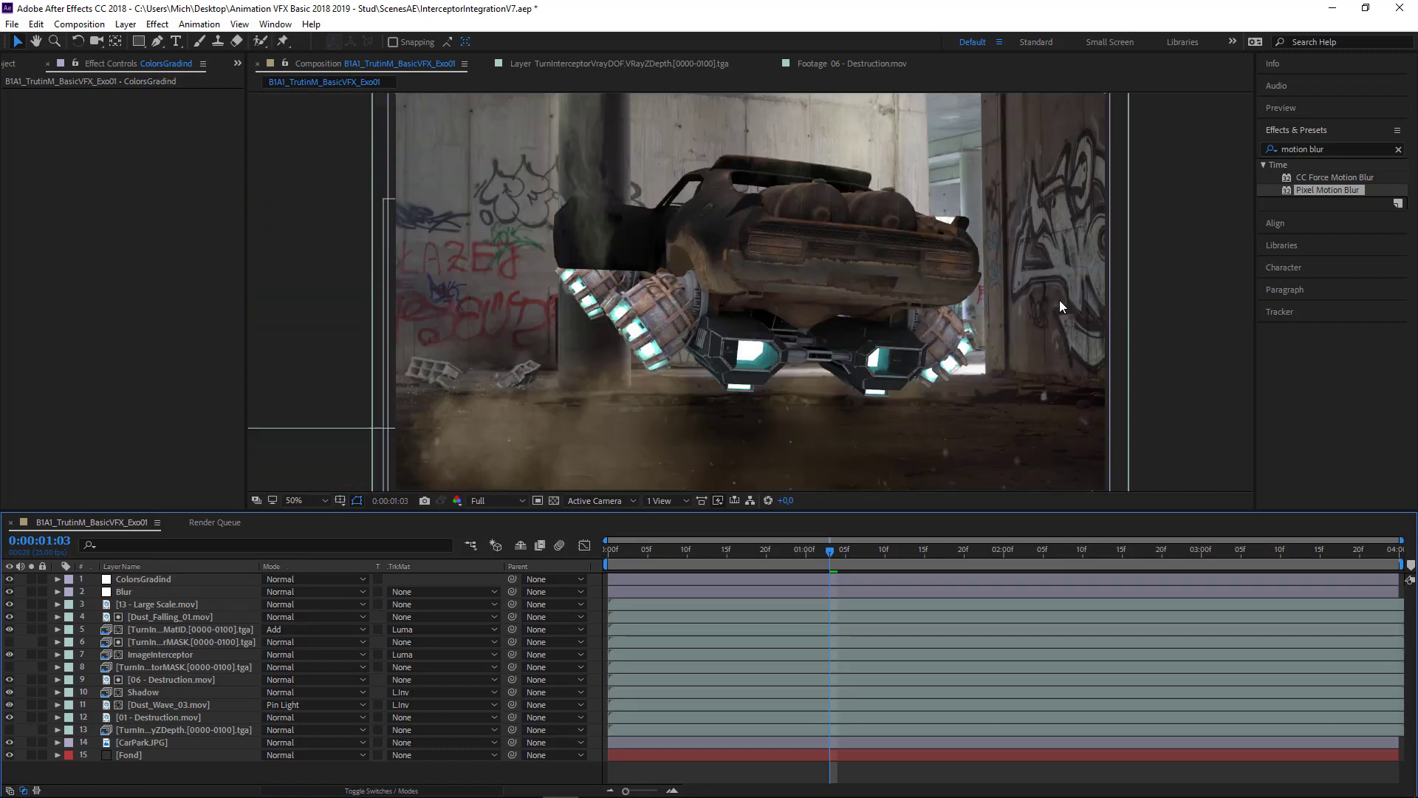
{"action": "key", "text": "comma"}
{"action": "key", "text": "comma"}
{"action": "key", "text": "period"}
{"action": "key", "text": "period"}
{"action": "key", "text": "comma"}
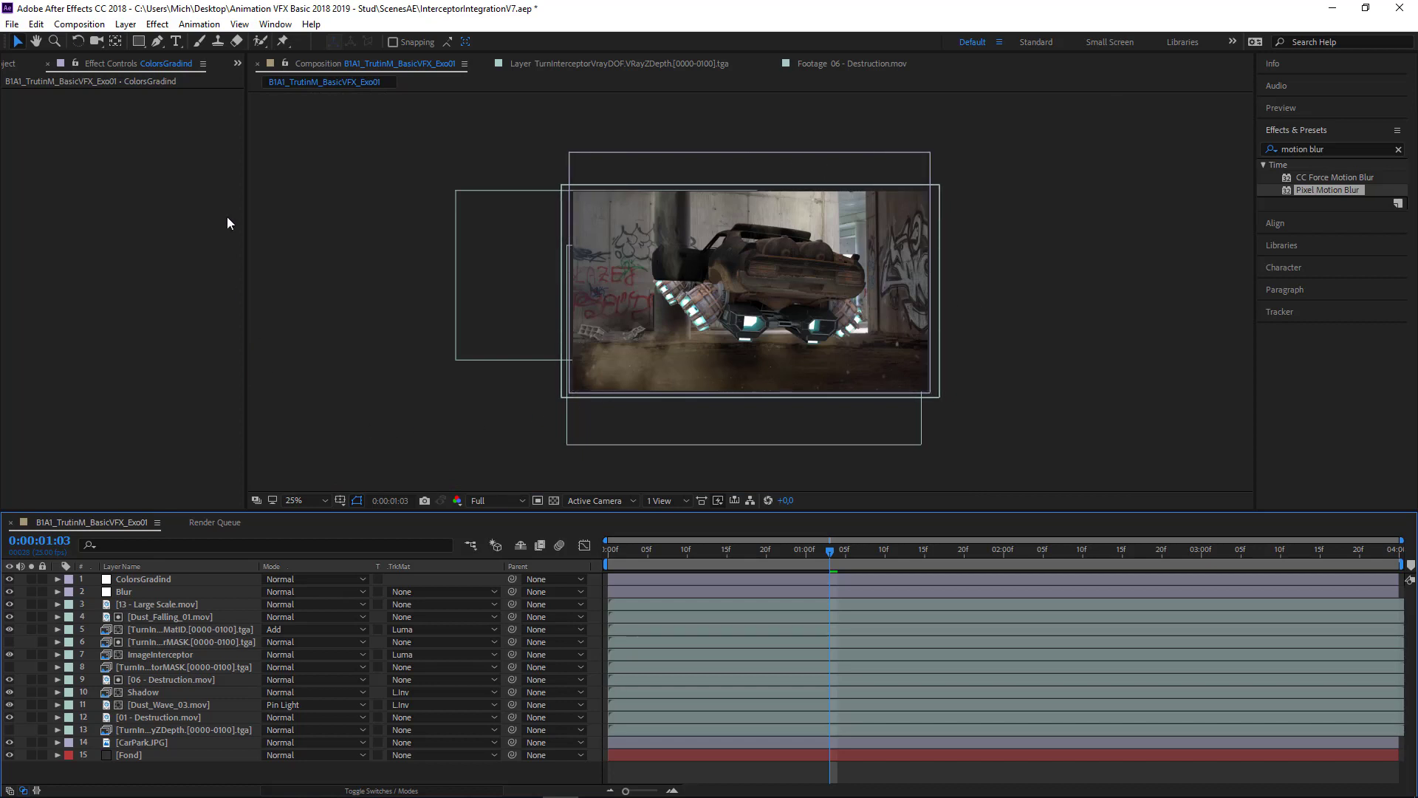
Enable the Pixel Motion Blur and Camera Lens Blur effects on the Blur layer
{"action": "left_click", "coordinate": [122, 590]}
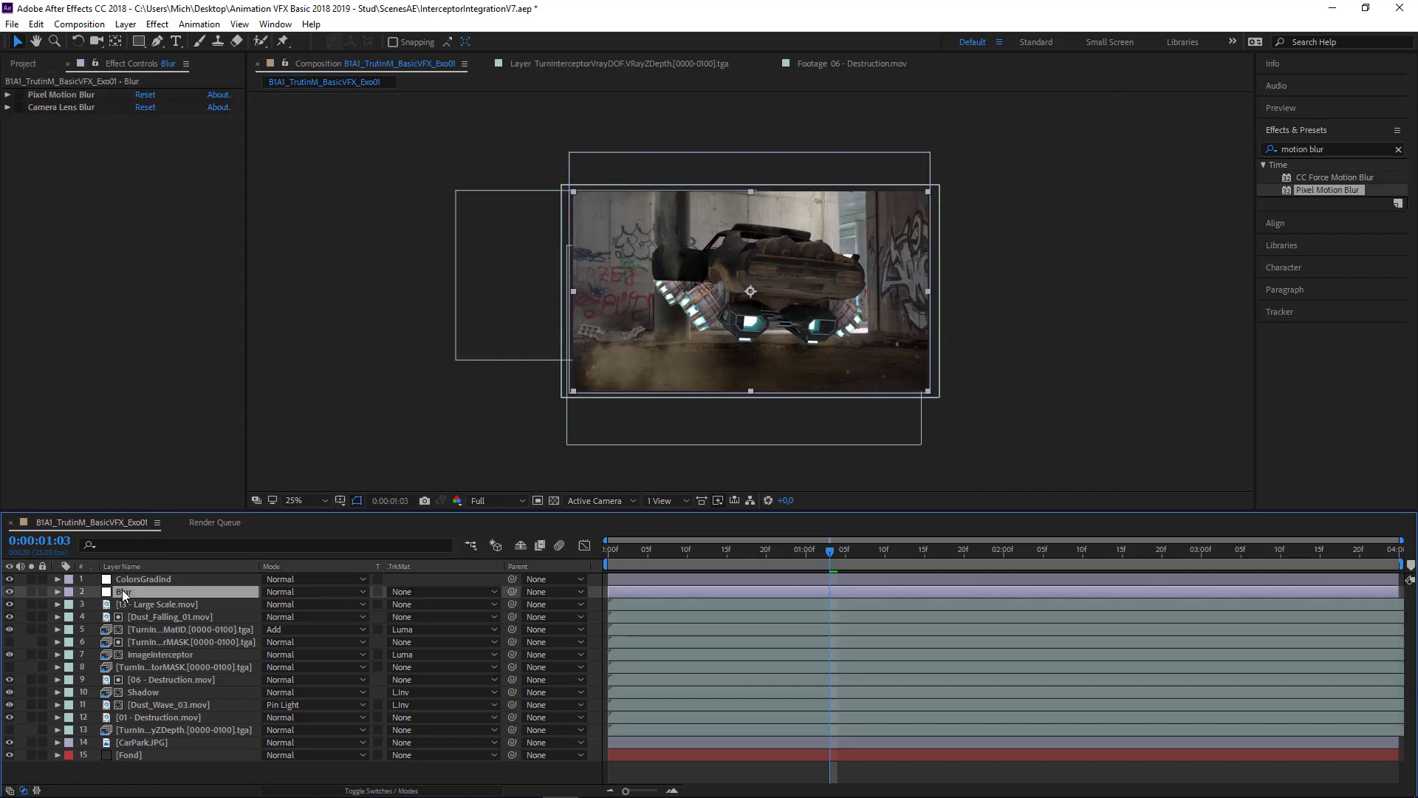
{"action": "left_click", "coordinate": [20, 91]}
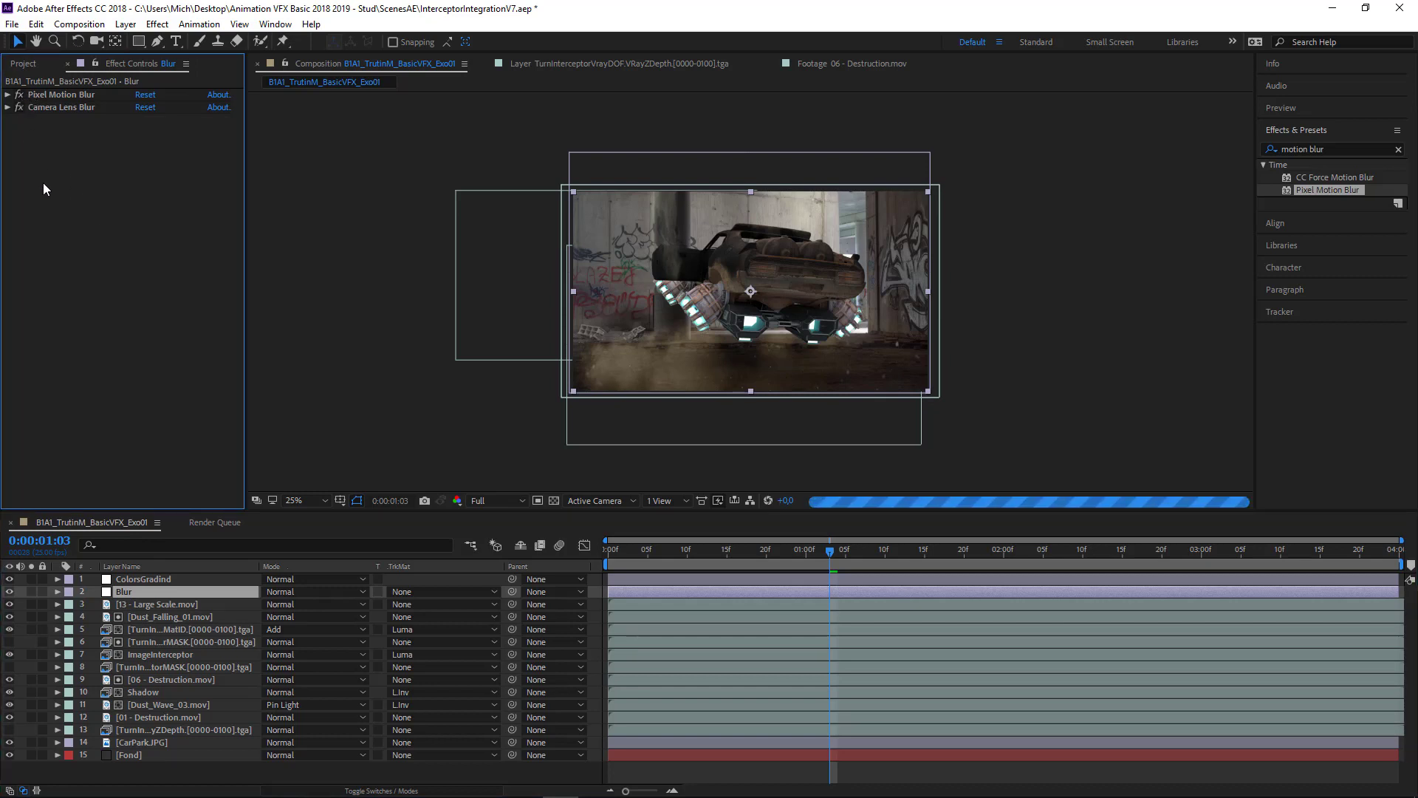
Apply the Color Balance effect to the ColorsGradind layer and set its shadow red balance to 53
{"action": "left_click", "coordinate": [161, 579]}
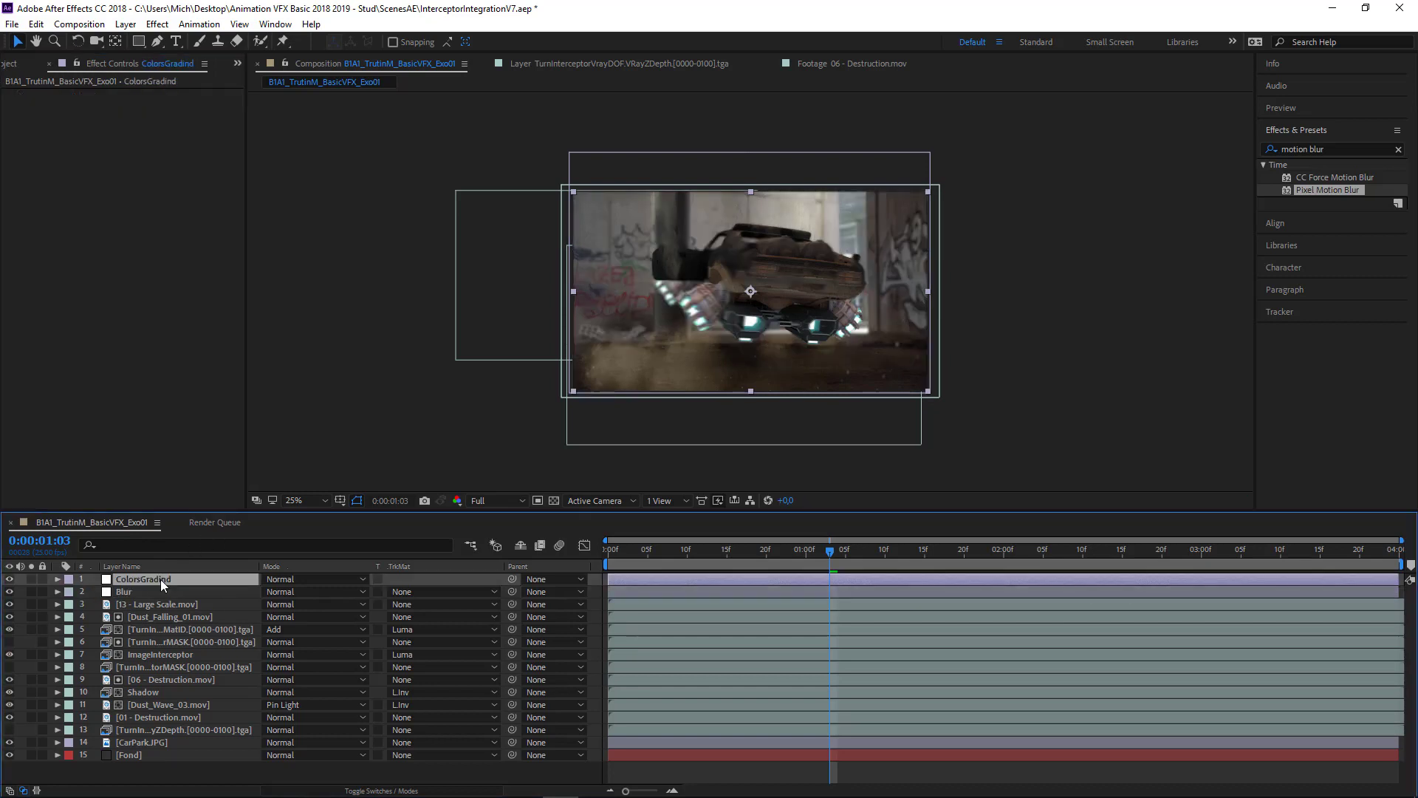
{"action": "right_click", "coordinate": [161, 579]}
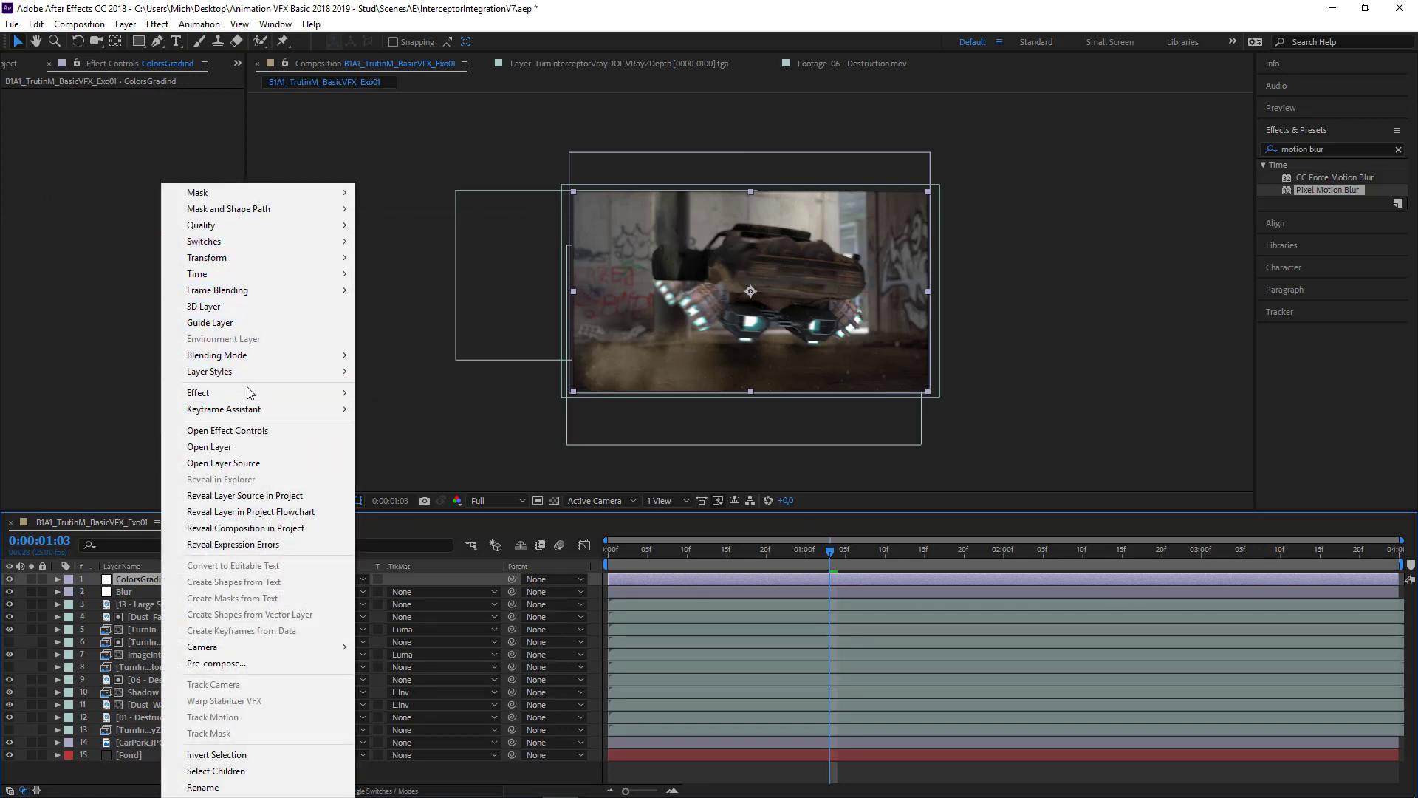
{"action": "mouse_move", "coordinate": [258, 393]}
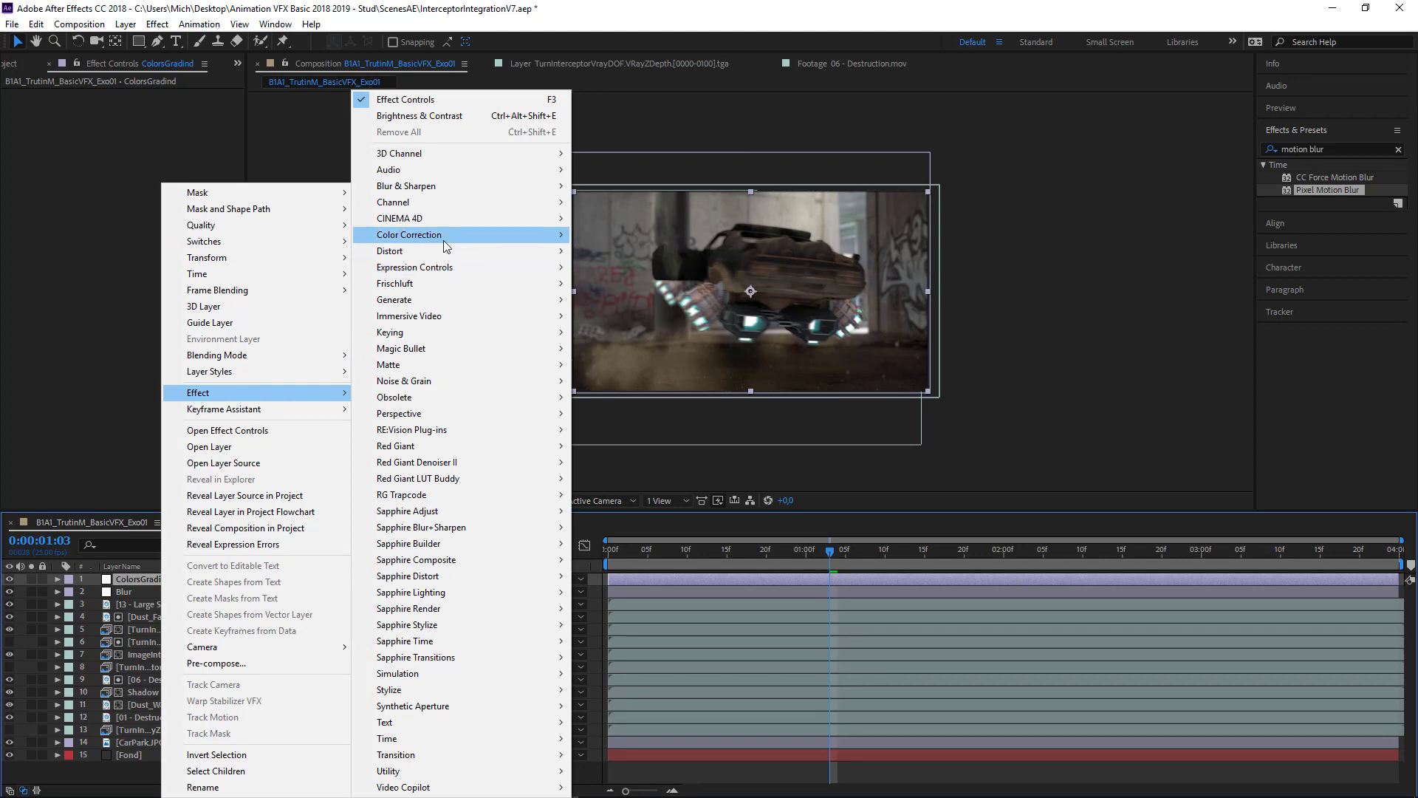
{"action": "mouse_move", "coordinate": [445, 236]}
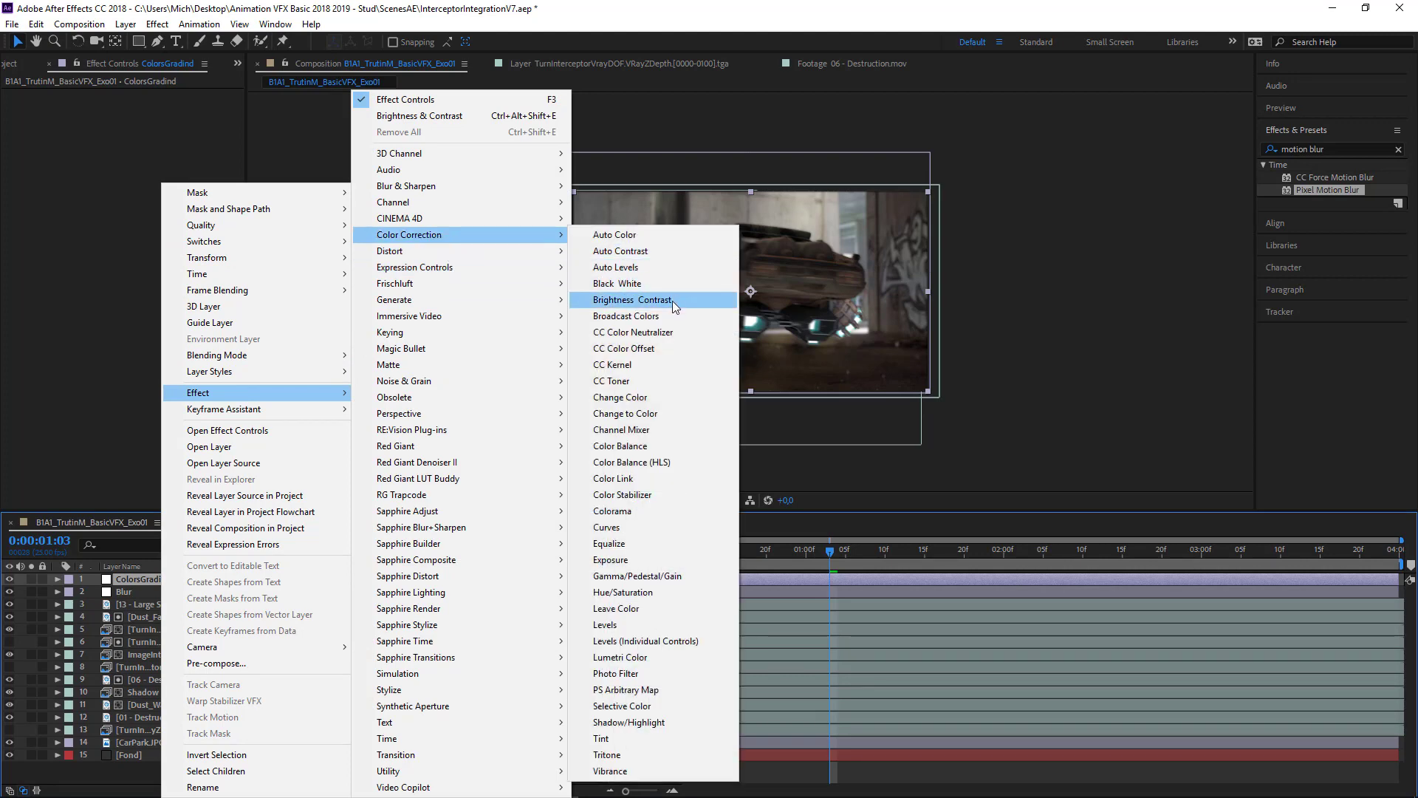
{"action": "left_click", "coordinate": [647, 446]}
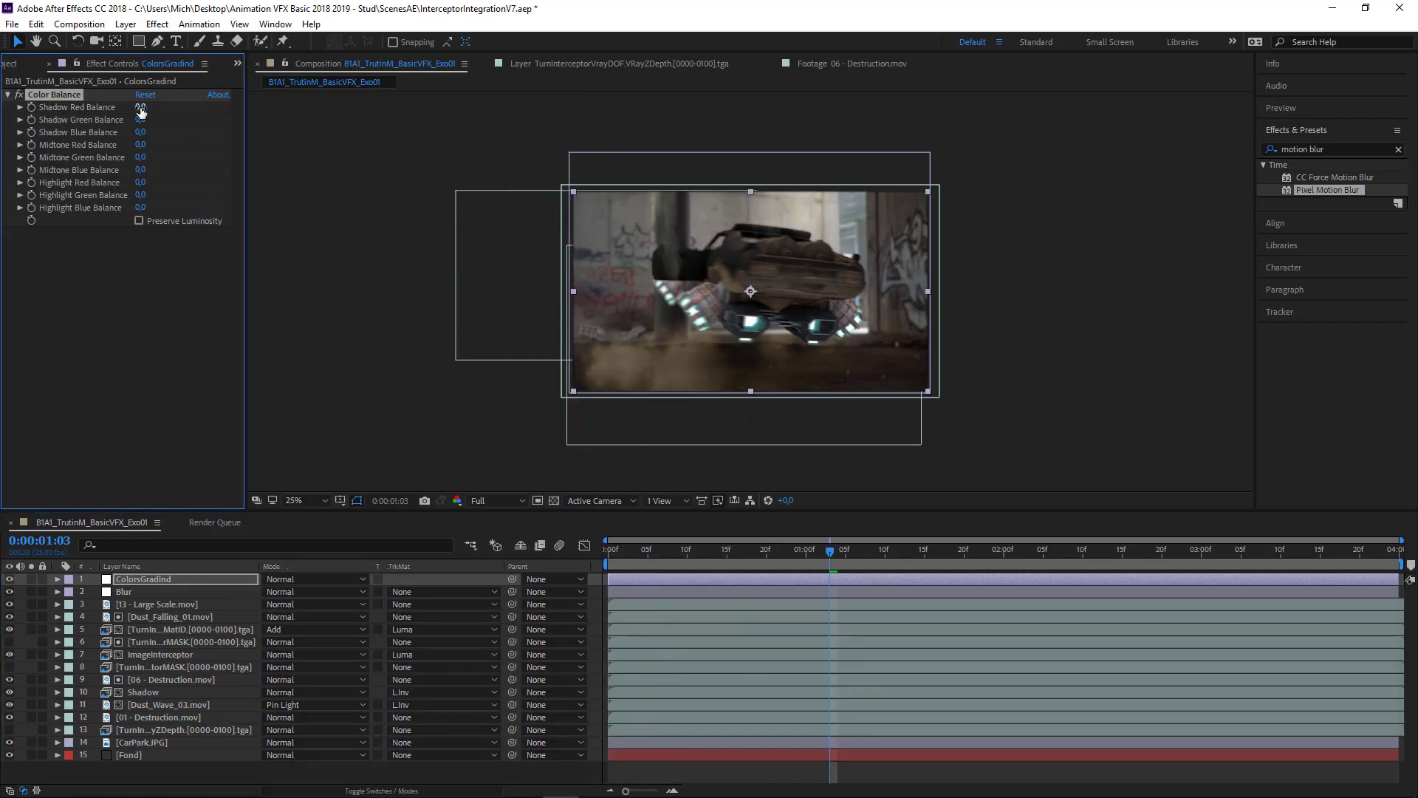
{"action": "left_click_drag", "start_coordinate": [141, 111], "coordinate": [189, 117]}
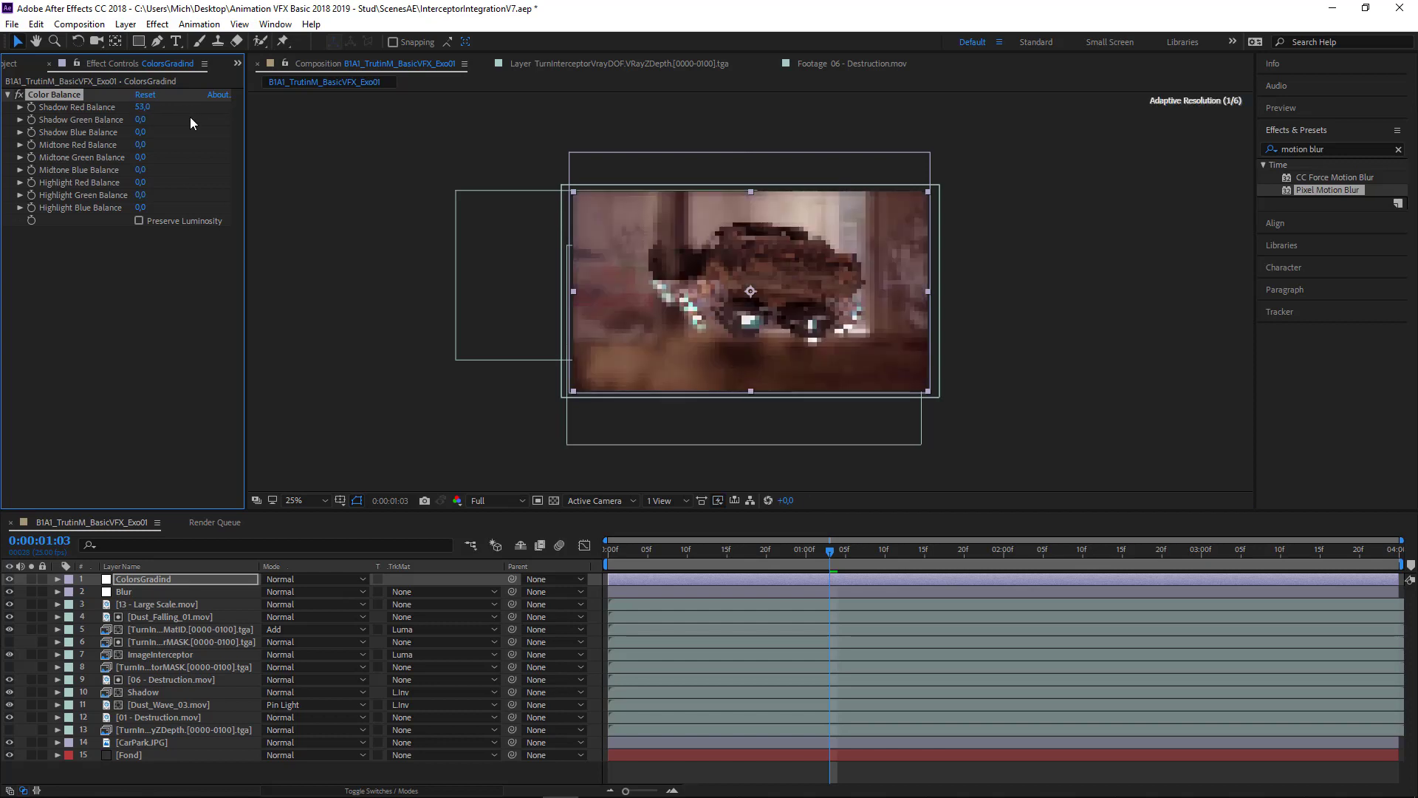
Disable both effects on the Blur layer and set ColorsGradind's Color Balance to shadow red 47 and shadow green -2
{"action": "left_click", "coordinate": [125, 591]}
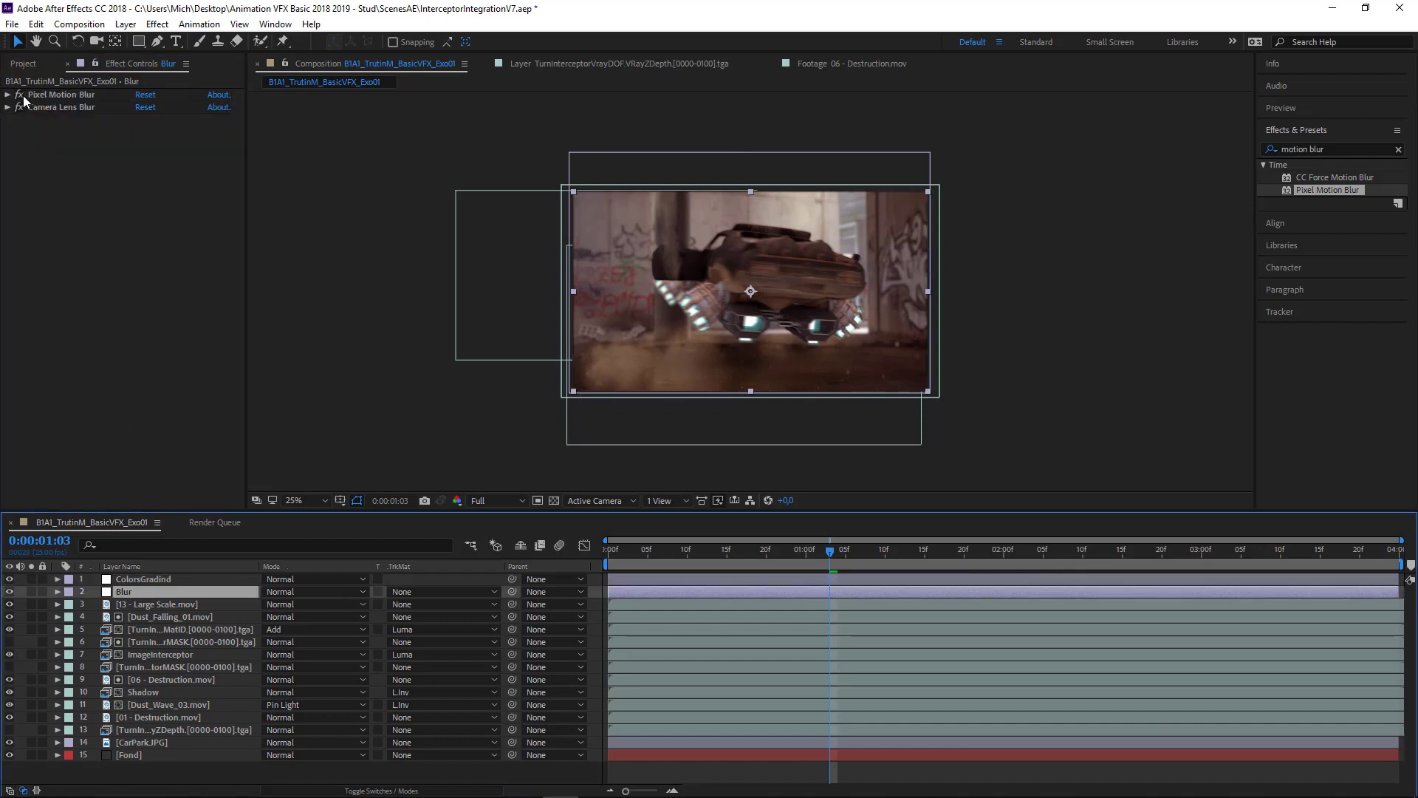
{"action": "left_click_drag", "start_coordinate": [19, 94], "coordinate": [21, 106]}
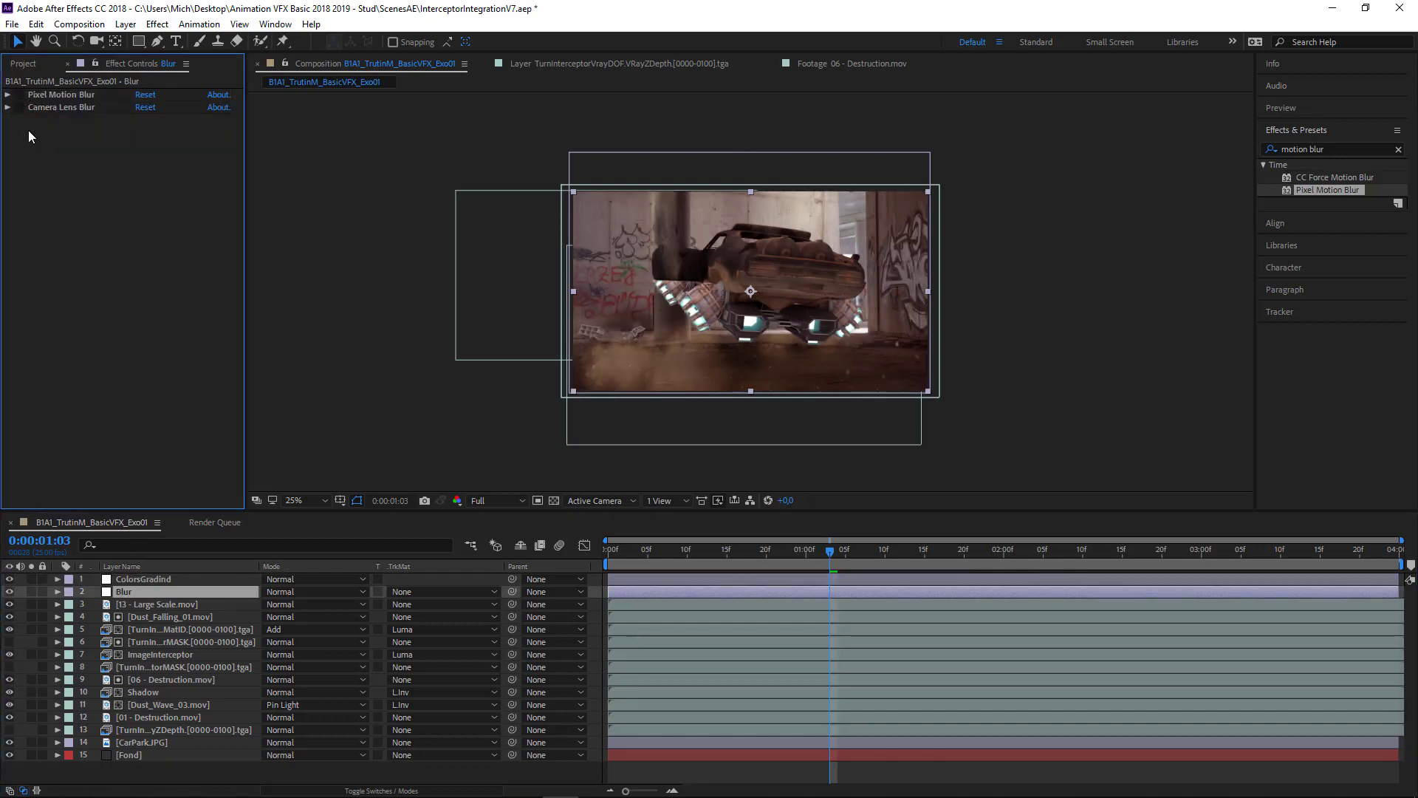
{"action": "left_click", "coordinate": [160, 578]}
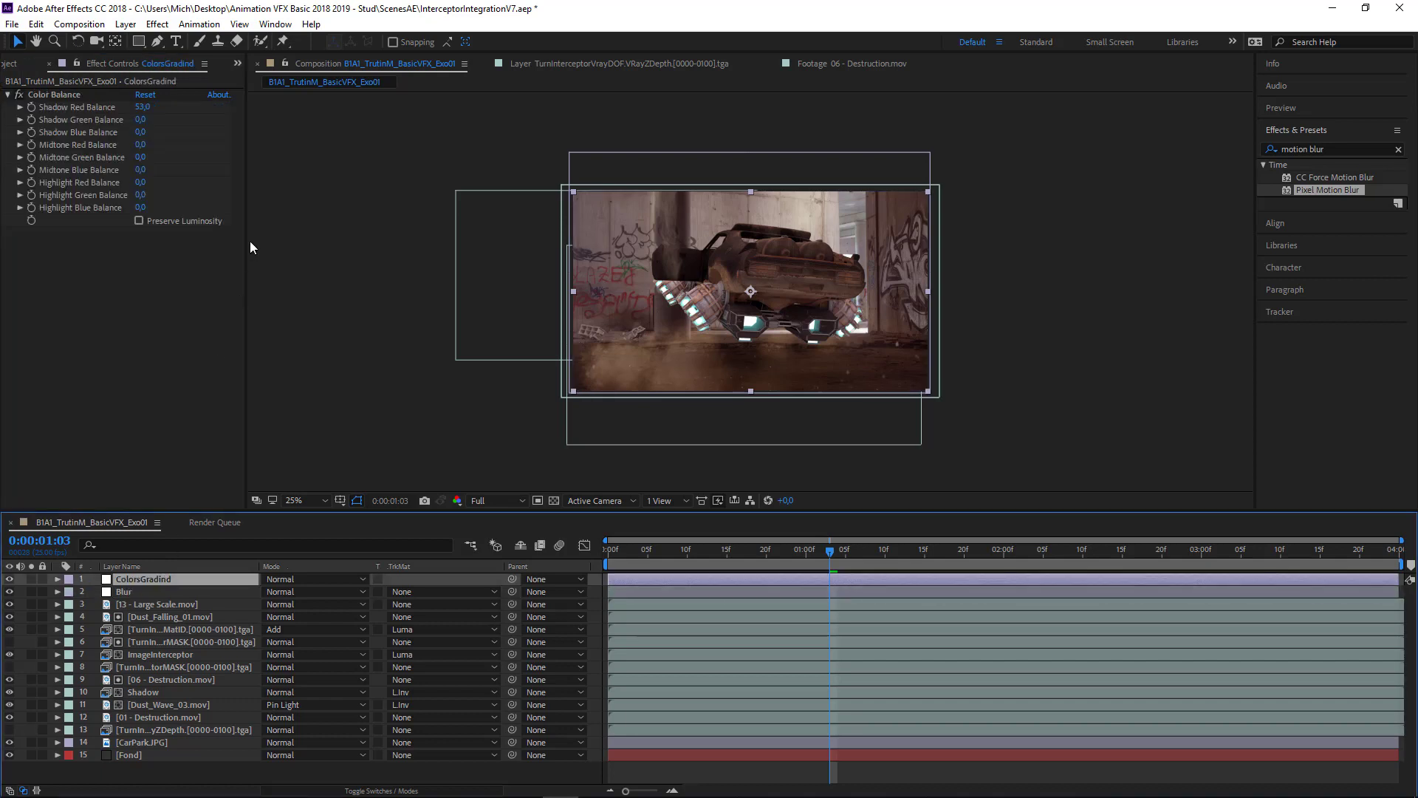
{"action": "mouse_move", "coordinate": [146, 106]}
{"action": "left_mouse_down"}
{"action": "mouse_move", "coordinate": [133, 106]}
{"action": "mouse_move", "coordinate": [214, 112]}
{"action": "mouse_move", "coordinate": [138, 118]}
{"action": "left_mouse_up"}
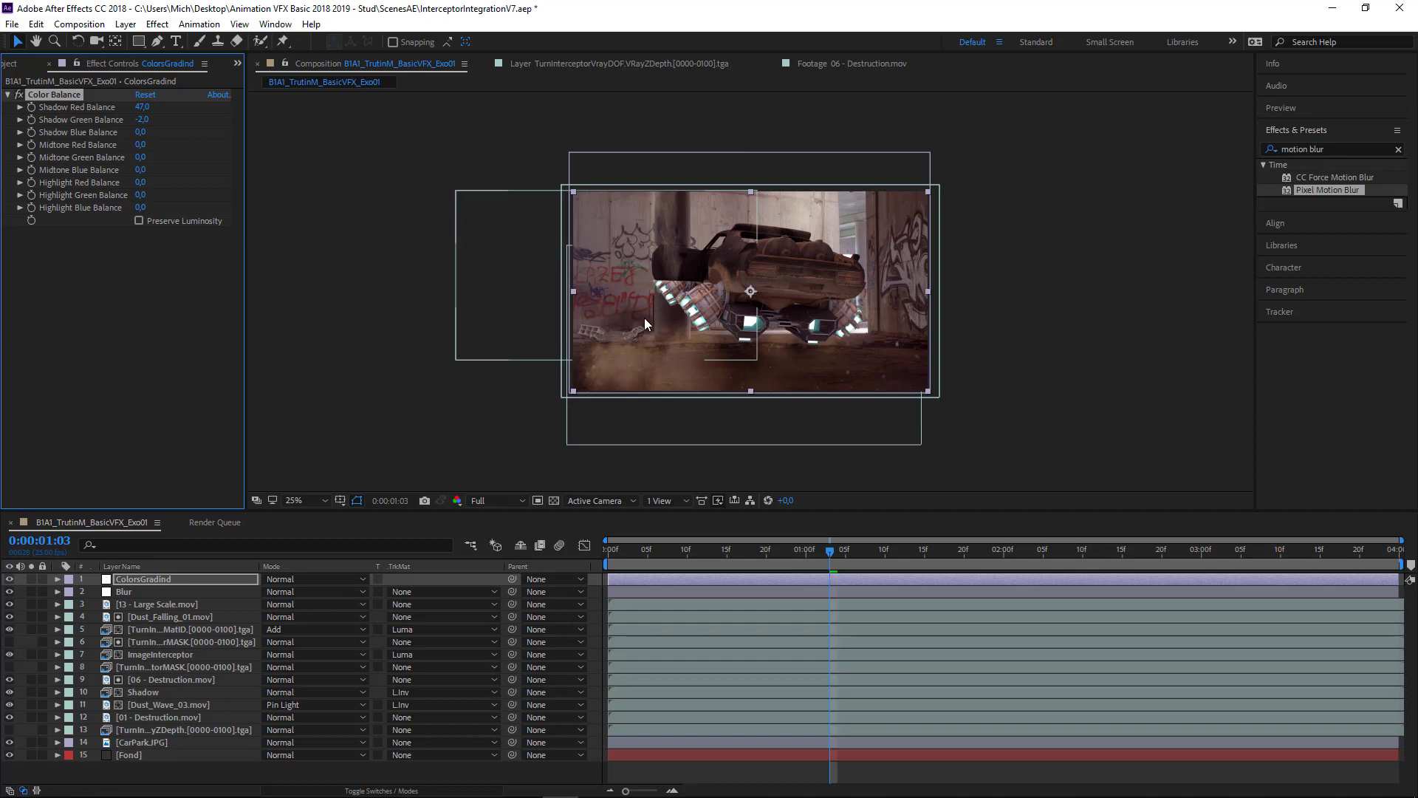
Preview the color-graded composition from 0:00:00:00 and stop around 0:00:01:06
{"action": "left_click_drag", "start_coordinate": [828, 550], "coordinate": [585, 566]}
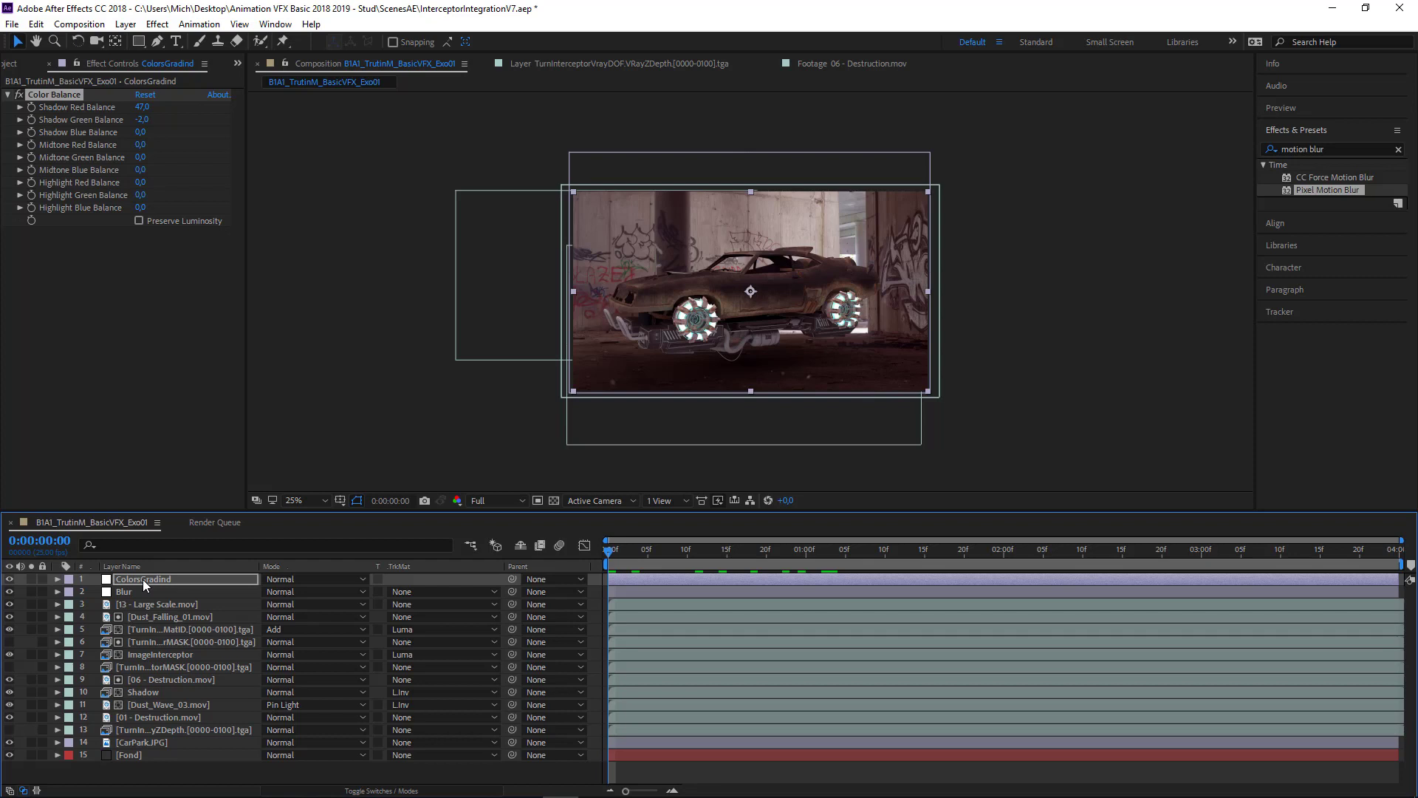
{"action": "key", "text": "period"}
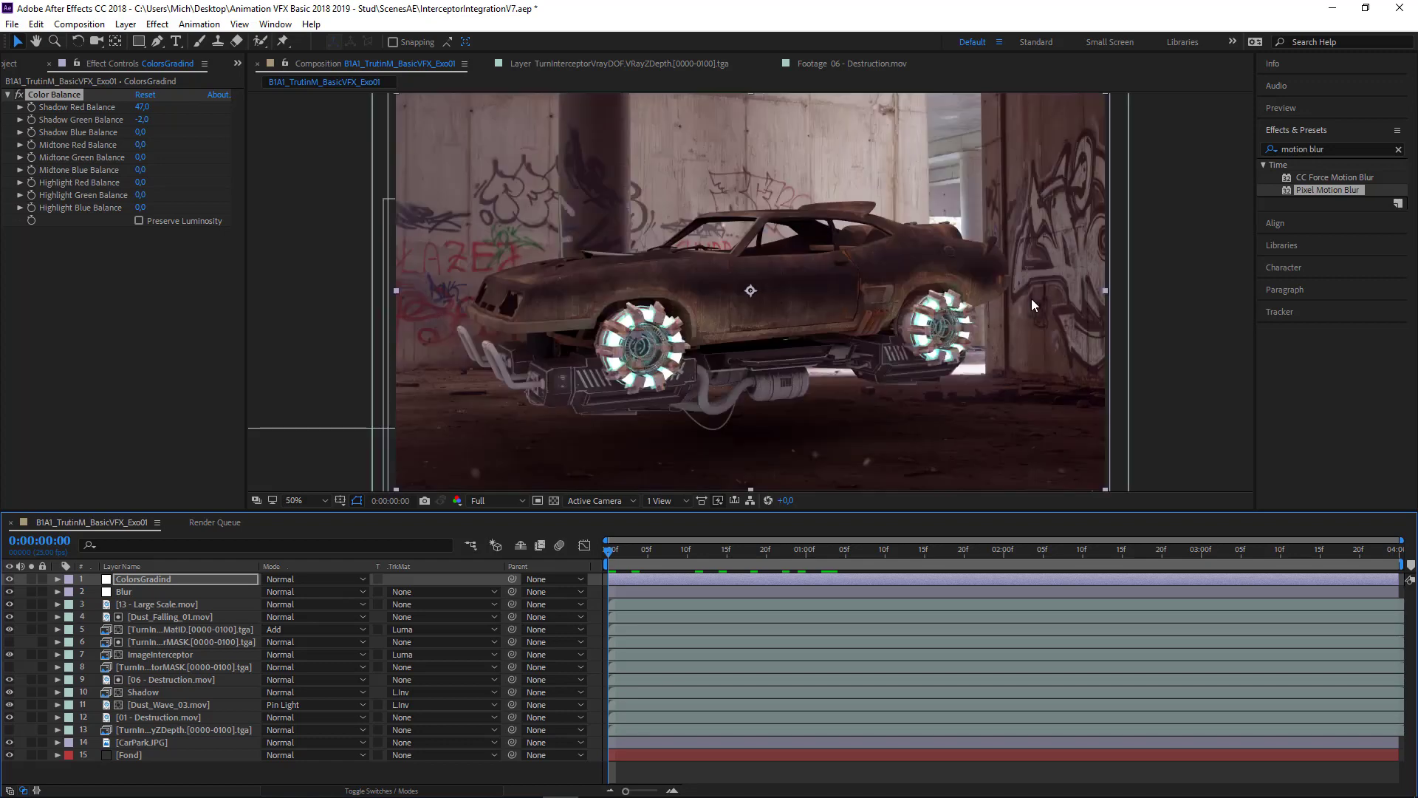
{"action": "key", "text": "space"}
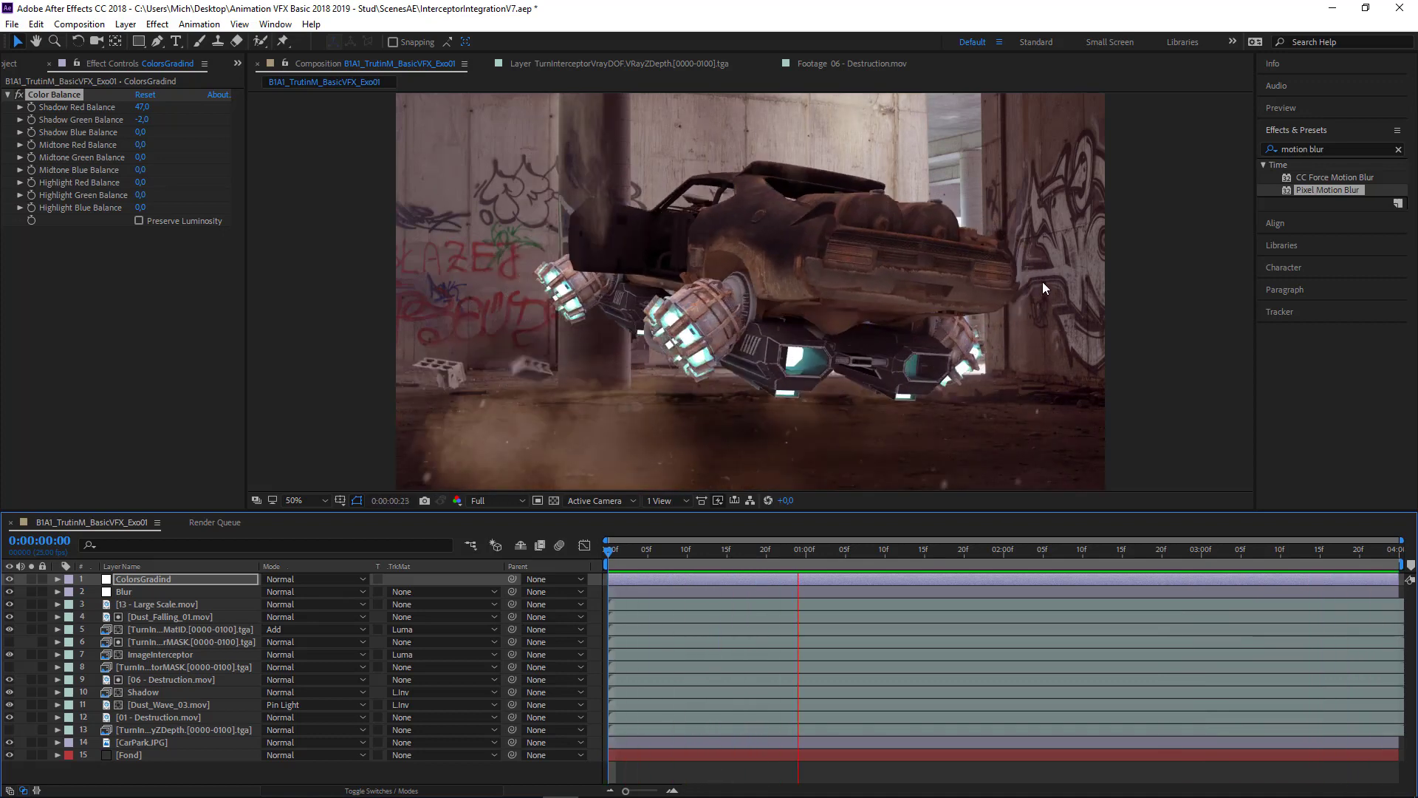
{"action": "key", "text": "space"}
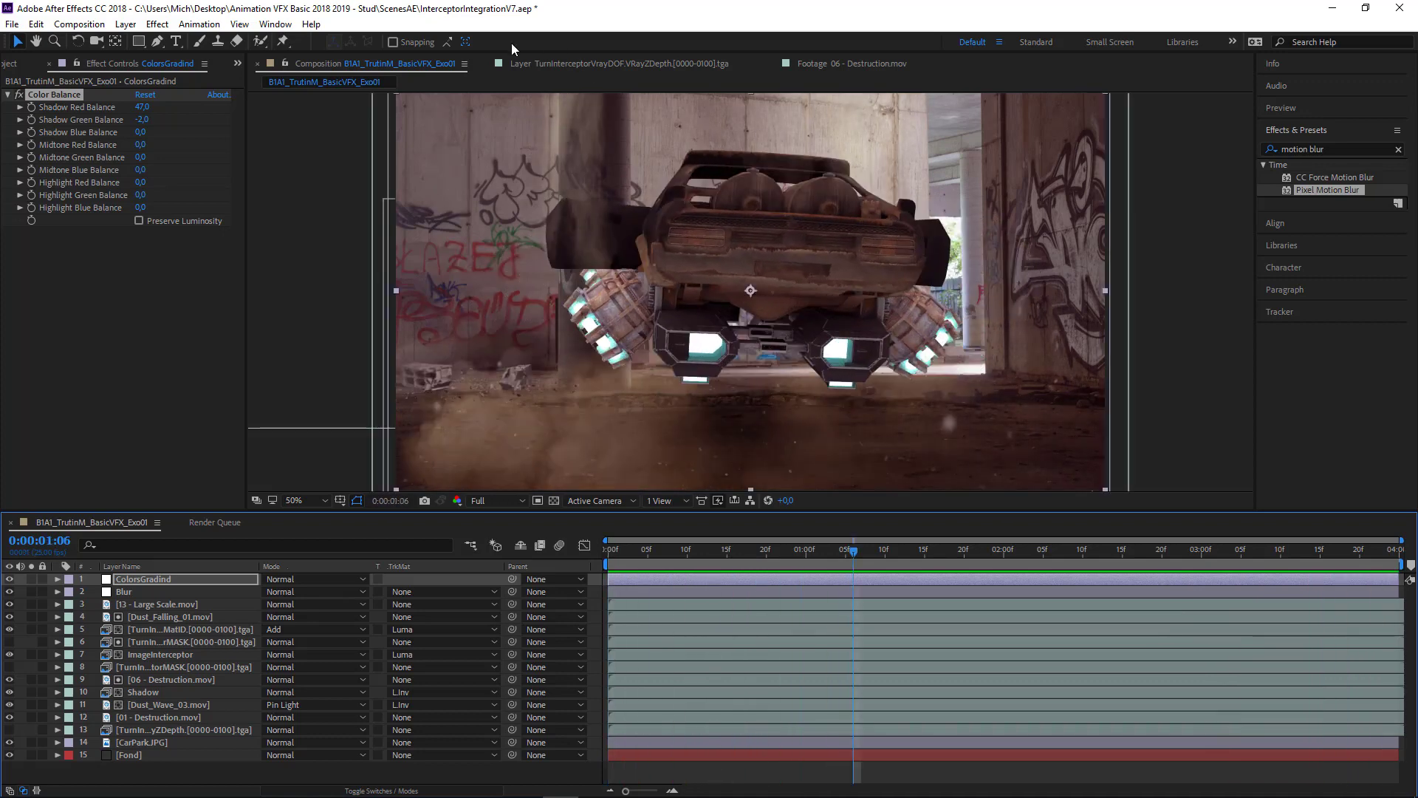
Turn Pixel Motion Blur and Camera Lens Blur back on for the Blur layer and preview the composition from the start
{"action": "left_click", "coordinate": [137, 591]}
{"action": "left_click", "coordinate": [19, 95]}
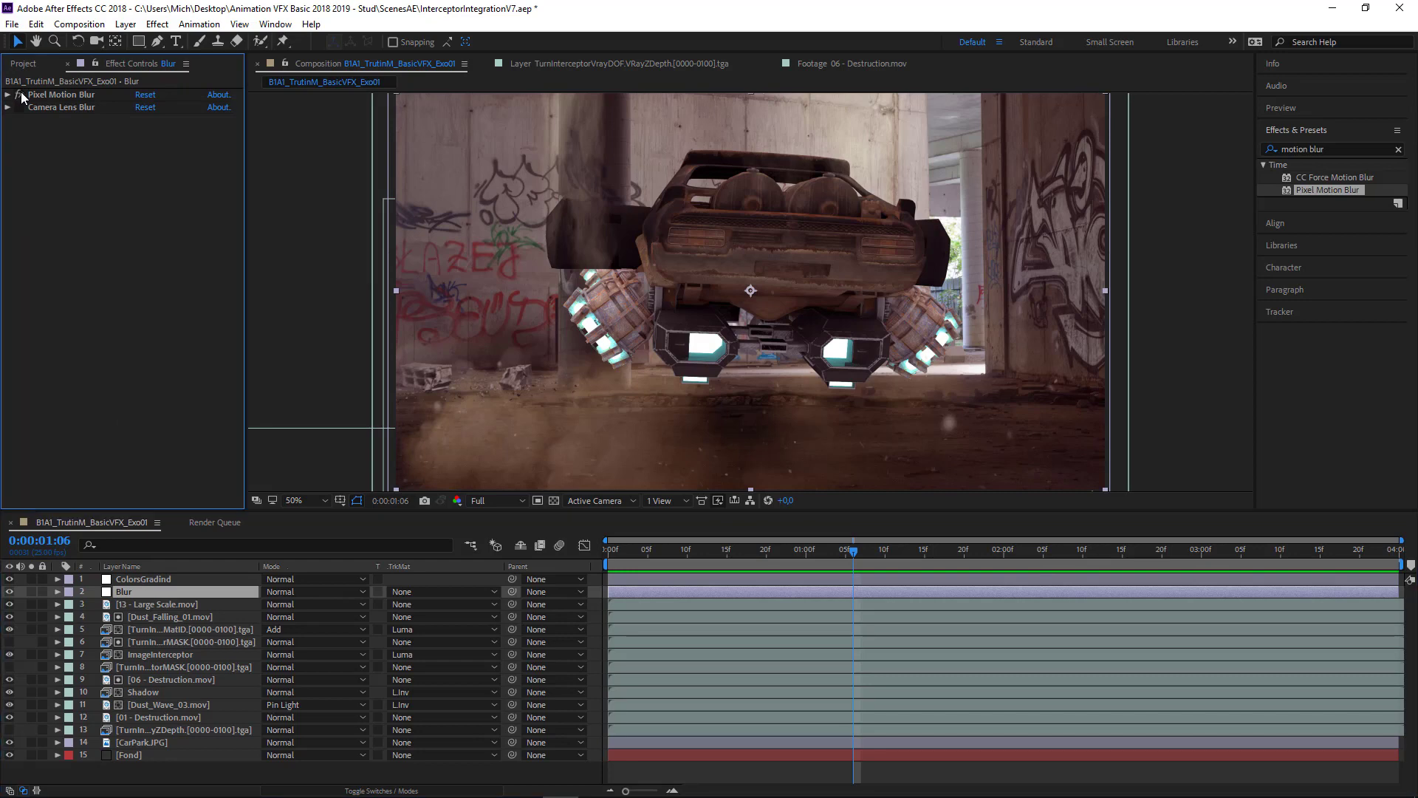
{"action": "left_click", "coordinate": [19, 107]}
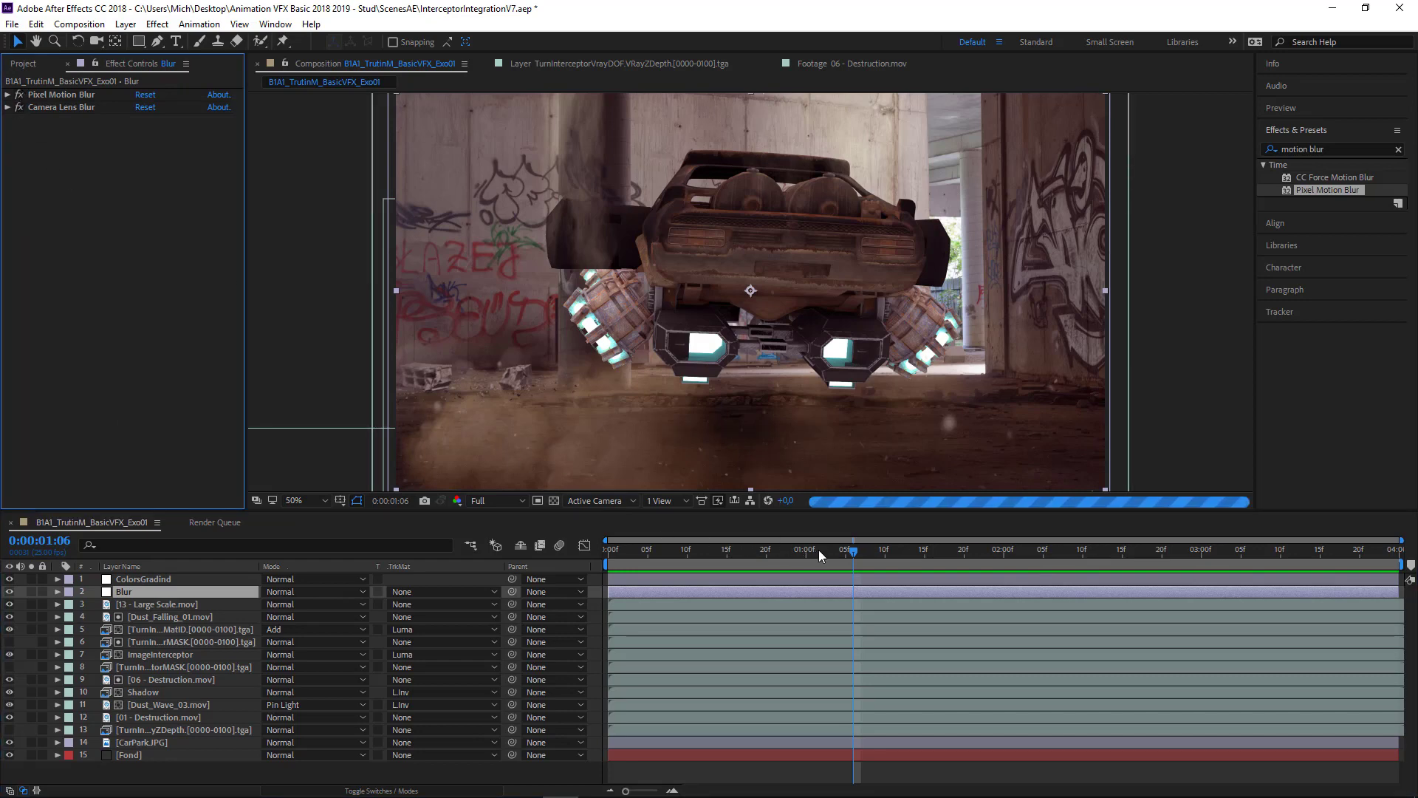
{"action": "left_click", "coordinate": [854, 552]}
{"action": "key", "text": "space"}
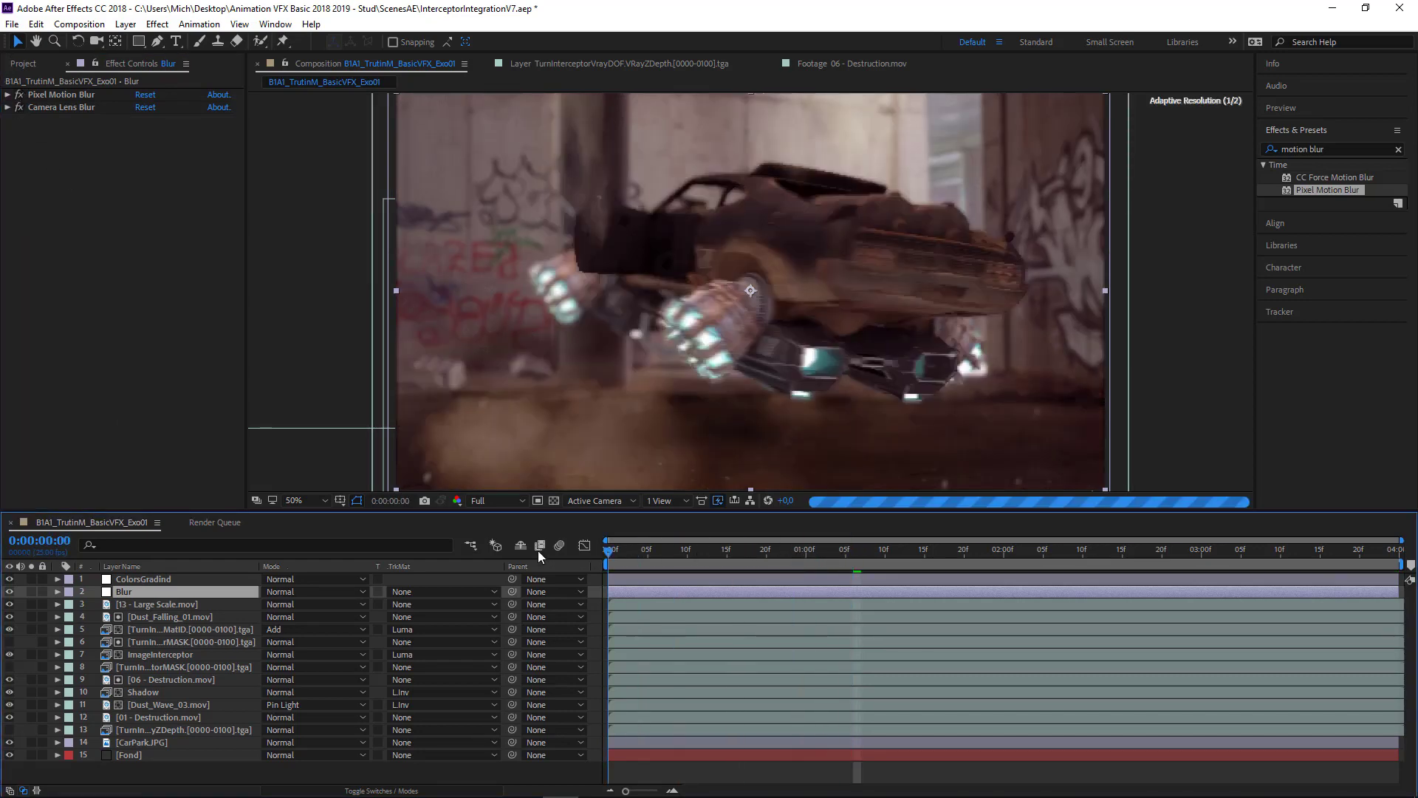